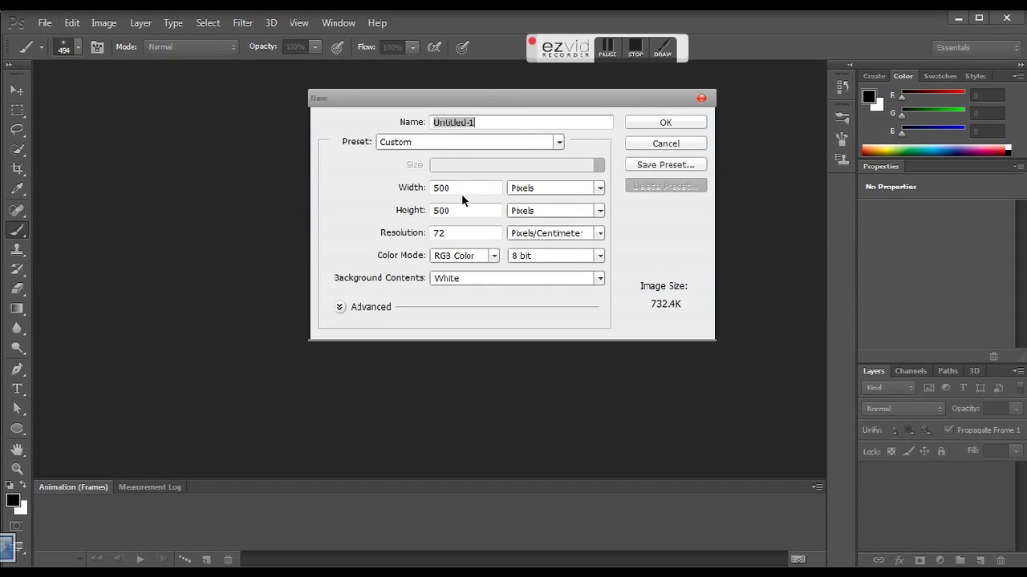
Create a new document 500 pixels wide and 500 pixels high and fill its background with black
{"action": "key", "text": "Tab"}
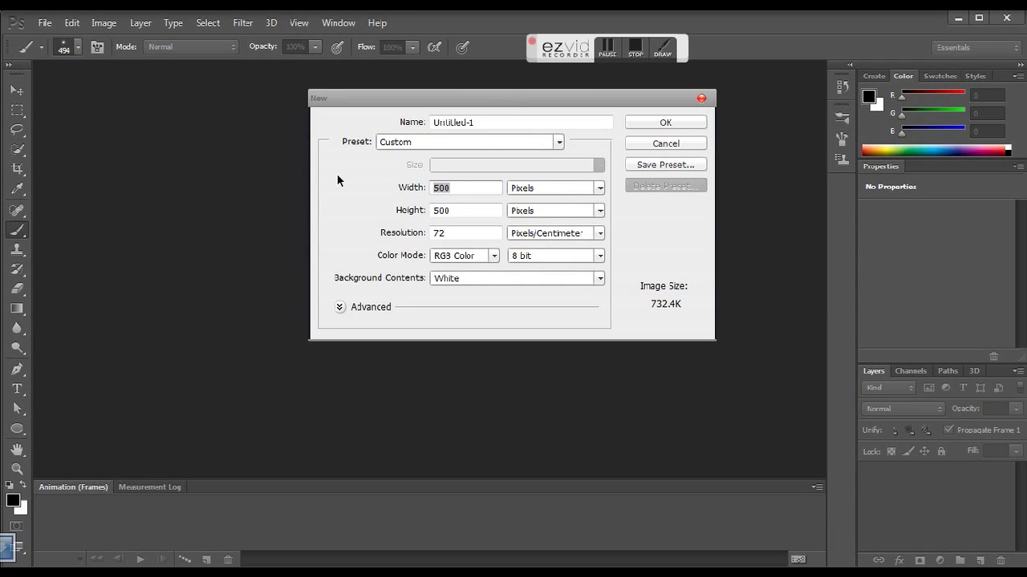
{"action": "type", "text": "500"}
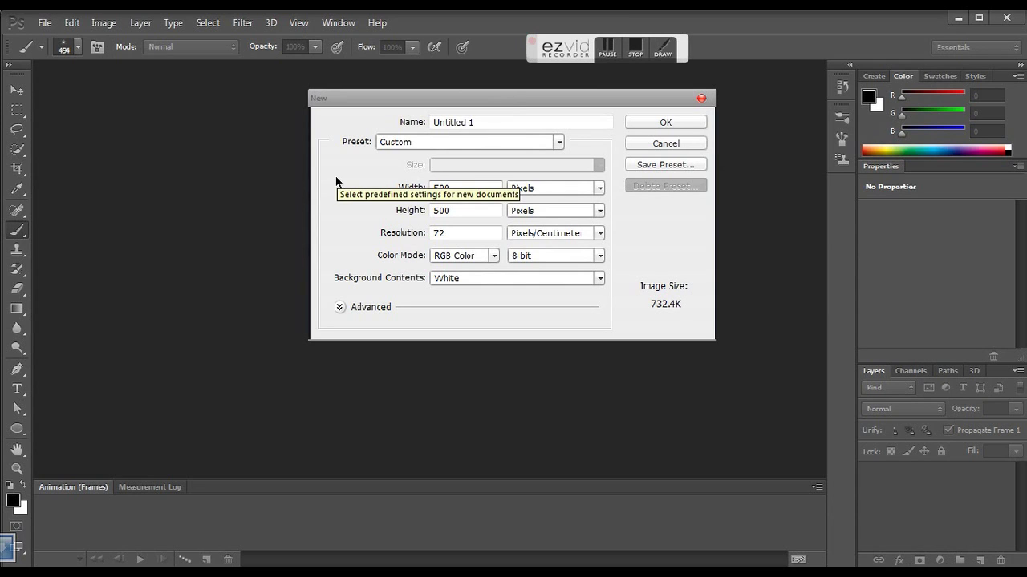
{"action": "key", "text": "Tab"}
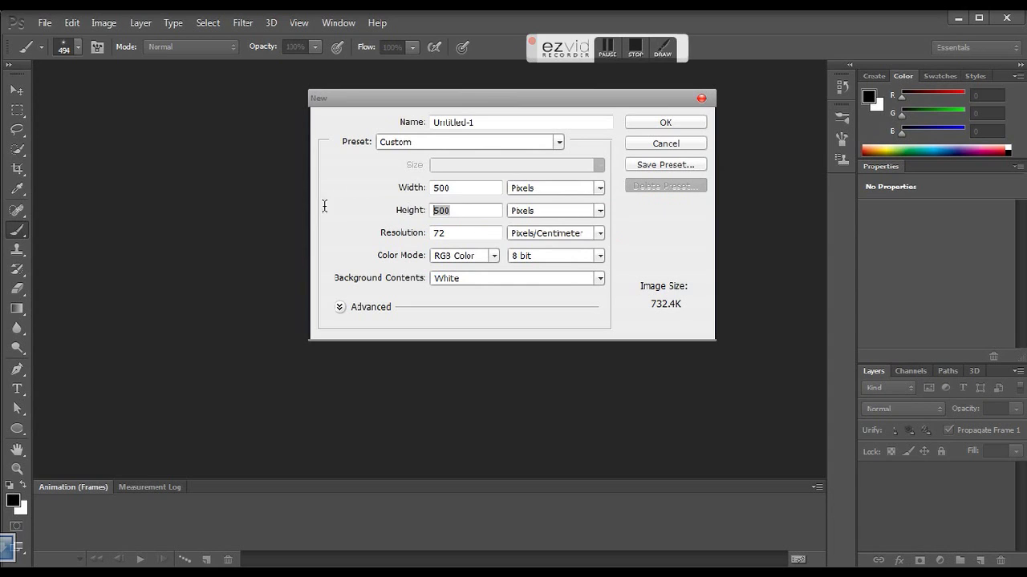
{"action": "type", "text": "500"}
{"action": "left_click", "coordinate": [666, 122]}
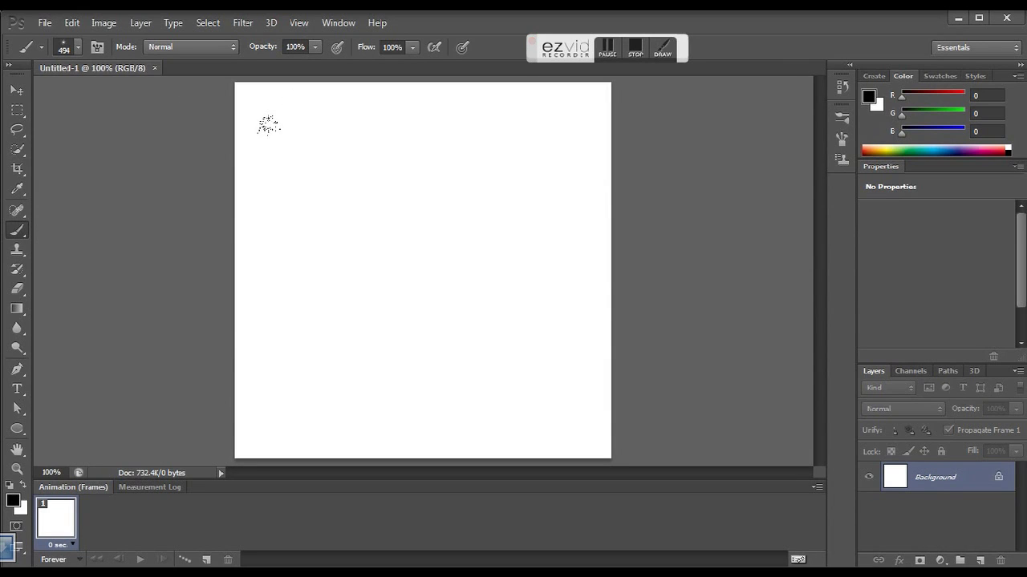
{"action": "key", "text": "shift+F5"}
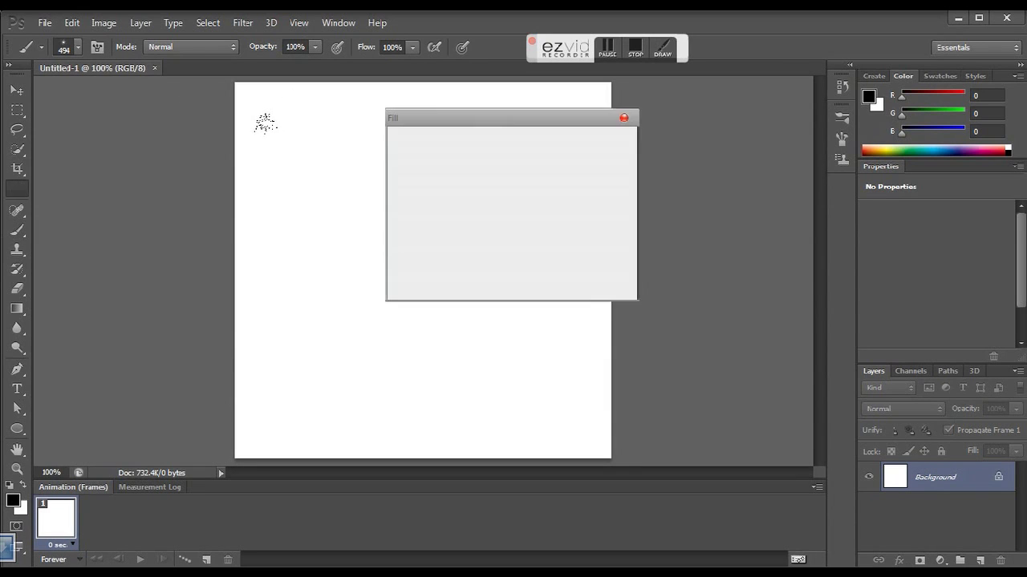
{"action": "left_click", "coordinate": [608, 146]}
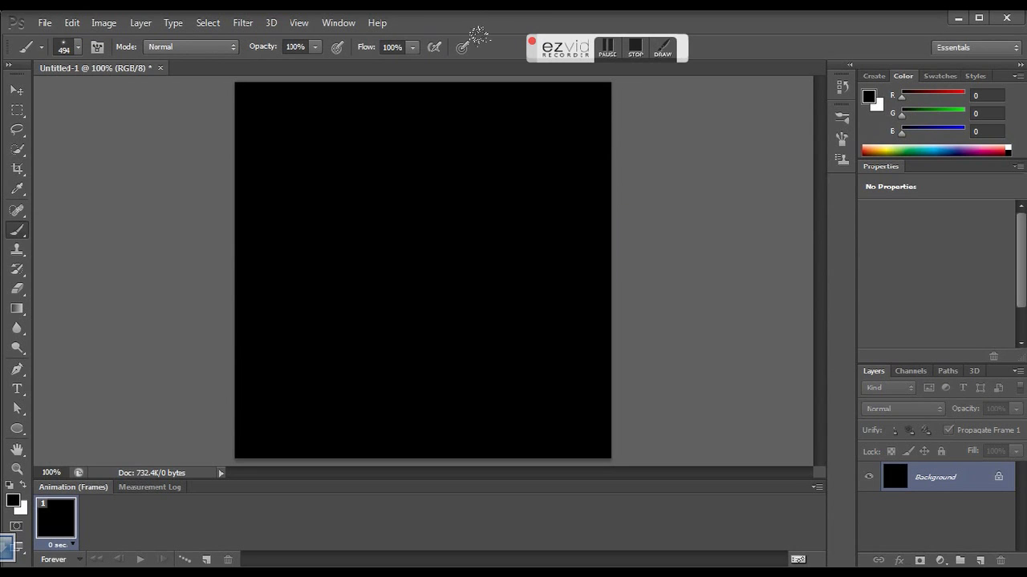
Choose the soft round brush with 0% hardness and set its size to 1 px
{"action": "right_click", "coordinate": [227, 89]}
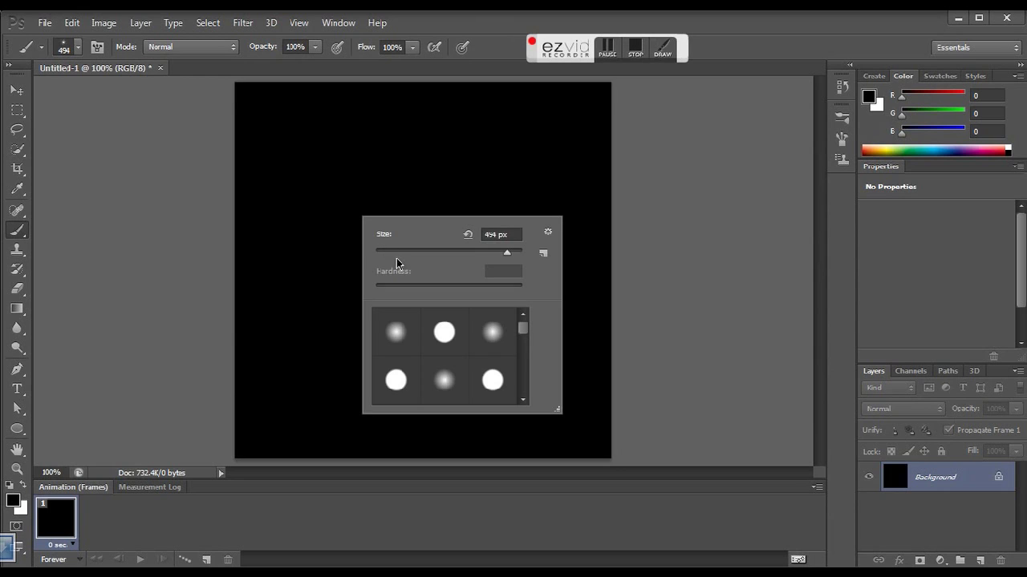
{"action": "left_click", "coordinate": [393, 331]}
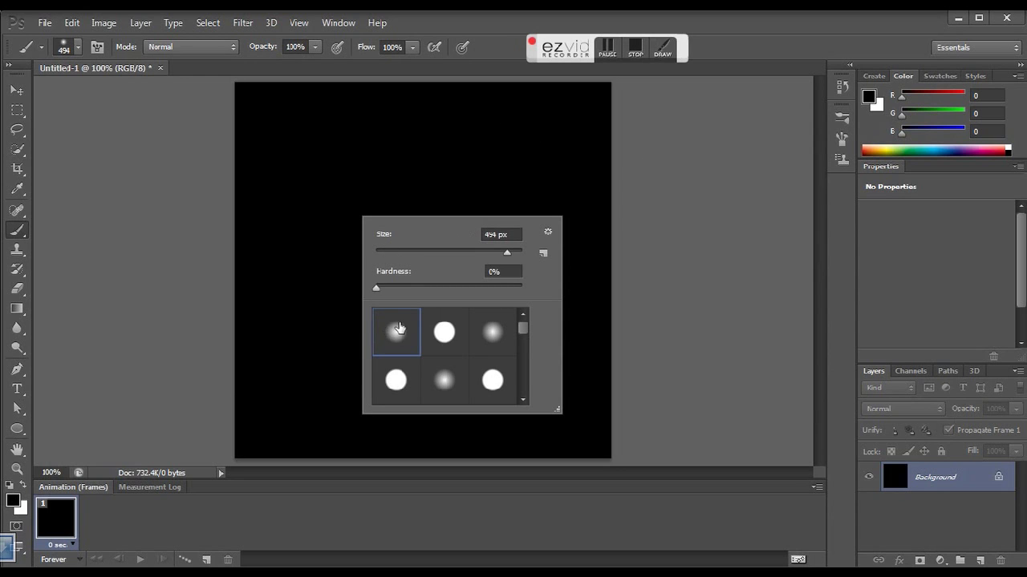
{"action": "left_click_drag", "start_coordinate": [507, 255], "coordinate": [172, 257]}
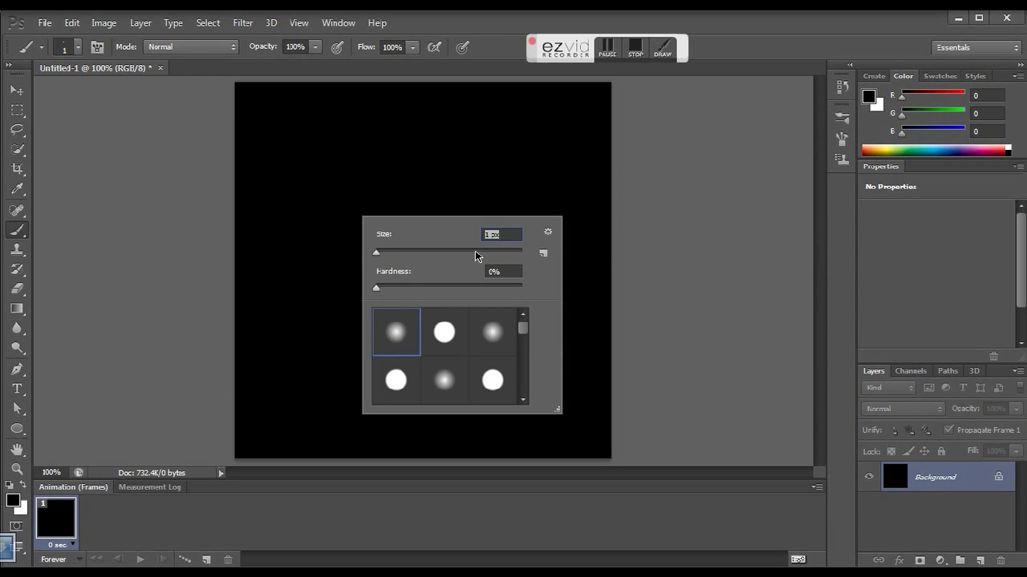
{"action": "left_click", "coordinate": [733, 242]}
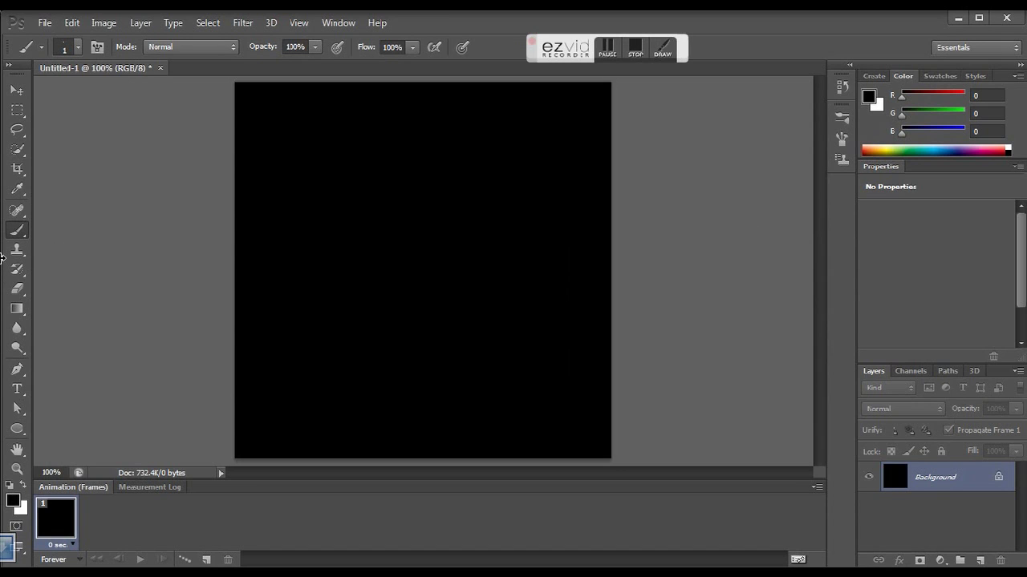
Draw a black circle about 408 px in diameter with the Ellipse Tool and move it towards the centre of the canvas
{"action": "left_click", "coordinate": [25, 435]}
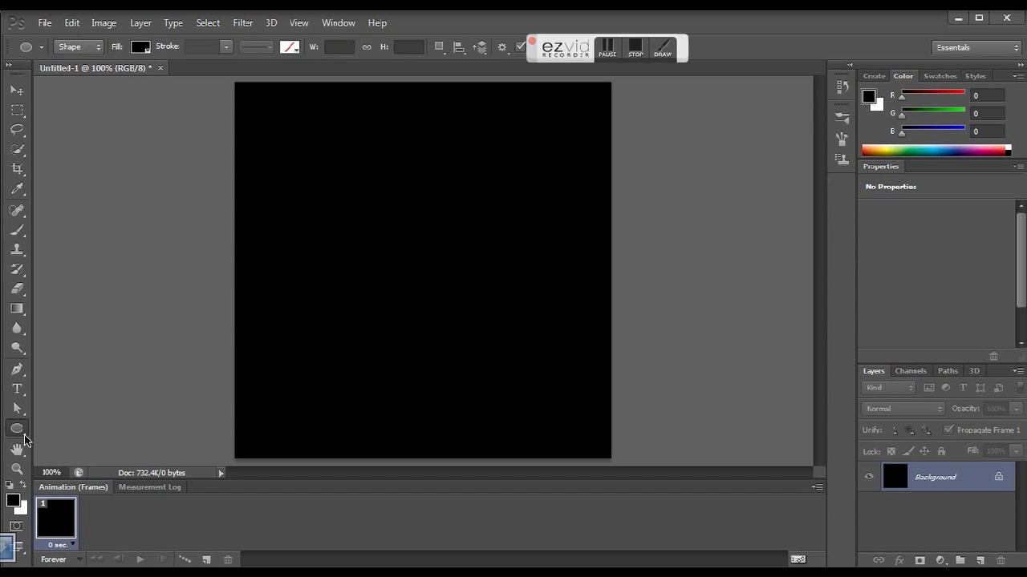
{"action": "right_click", "coordinate": [25, 439]}
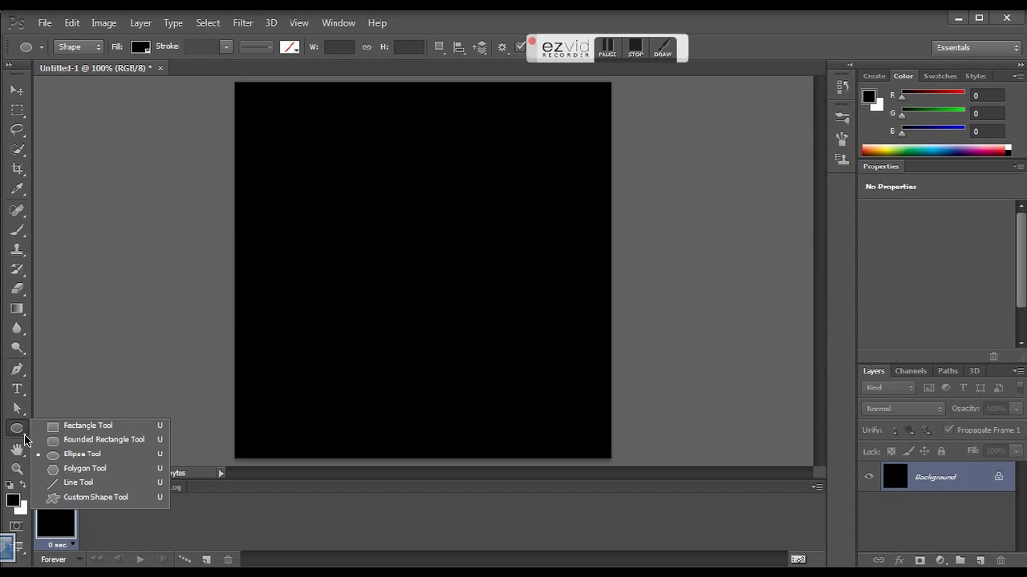
{"action": "left_click", "coordinate": [102, 456]}
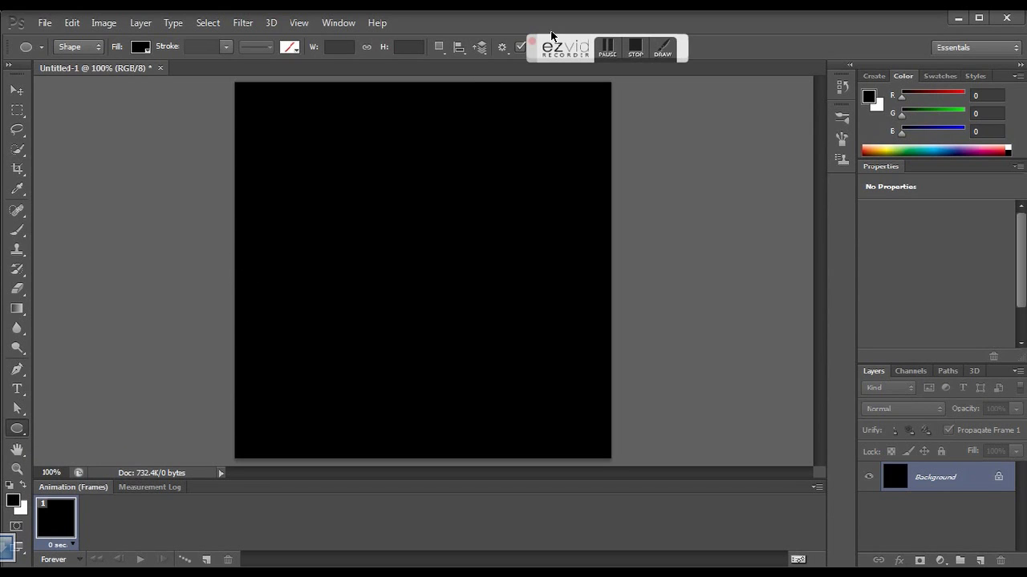
{"action": "left_click", "coordinate": [607, 47]}
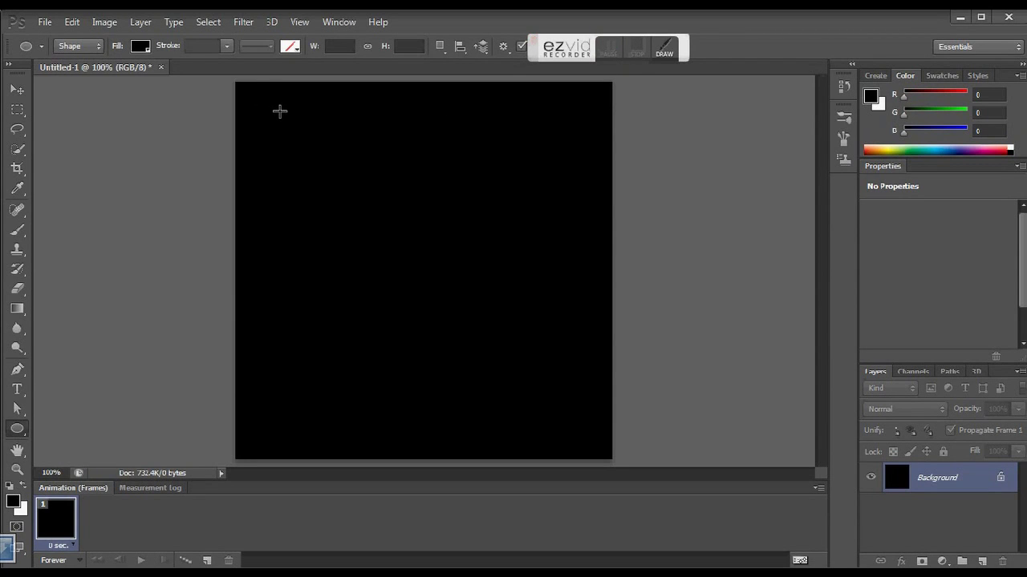
{"action": "left_click_drag", "start_coordinate": [279, 122], "coordinate": [585, 557]}
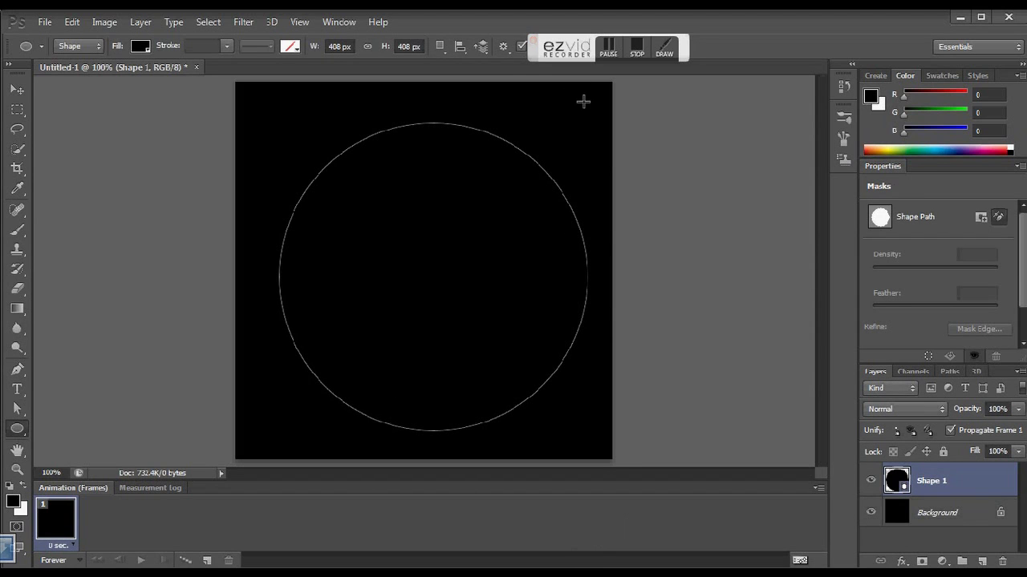
{"action": "left_click", "coordinate": [607, 48]}
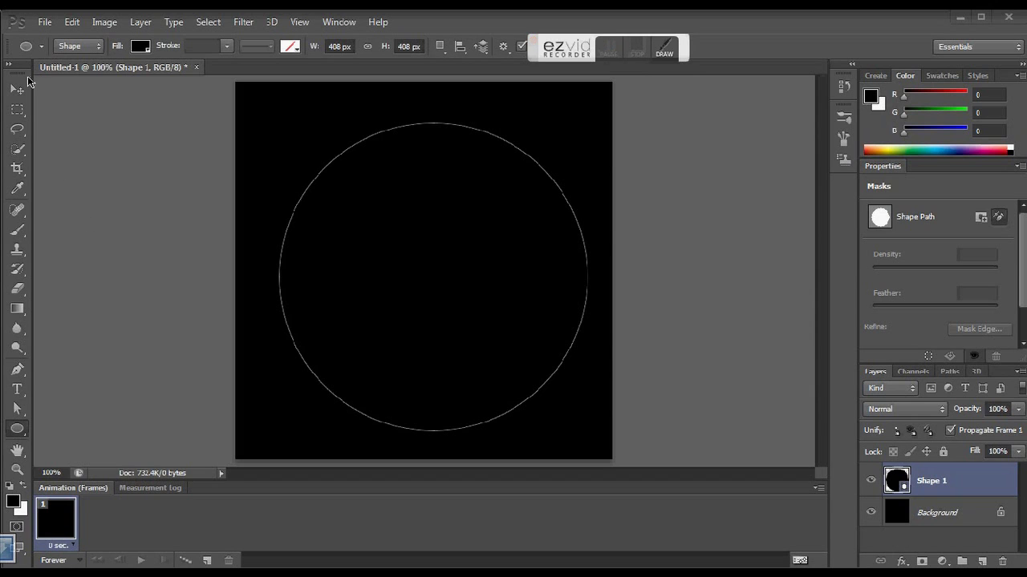
{"action": "left_click", "coordinate": [19, 94]}
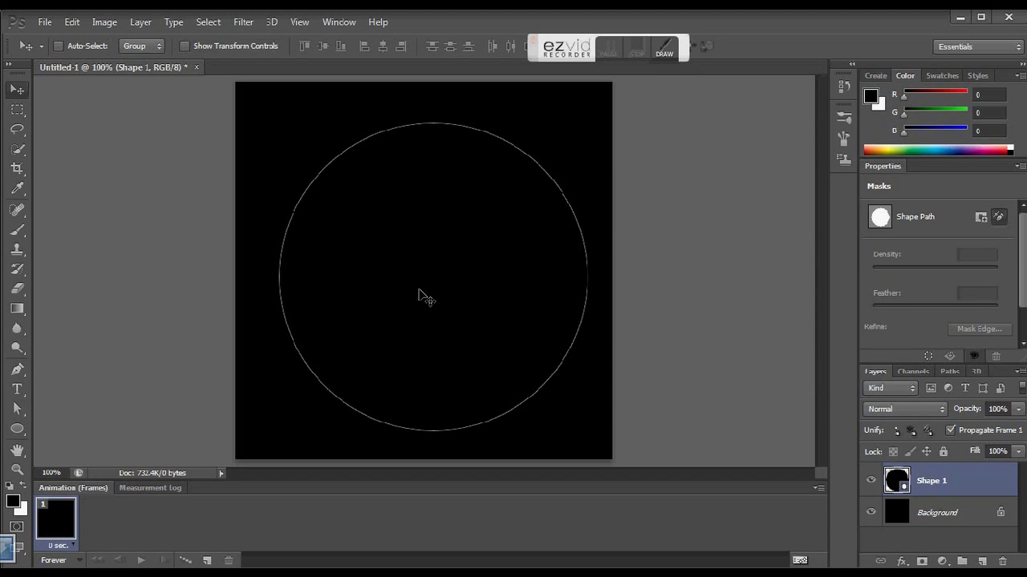
{"action": "left_click_drag", "start_coordinate": [488, 299], "coordinate": [477, 288]}
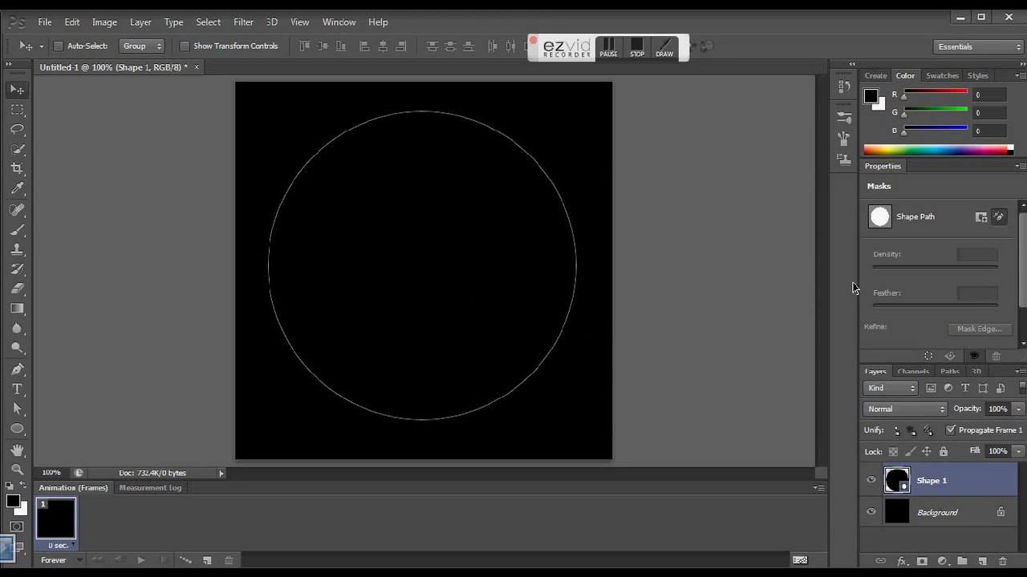
Add an Inner Glow to the circle's layer with colour 02fbf2, size 51 px and 100% opacity
{"action": "right_click", "coordinate": [940, 483]}
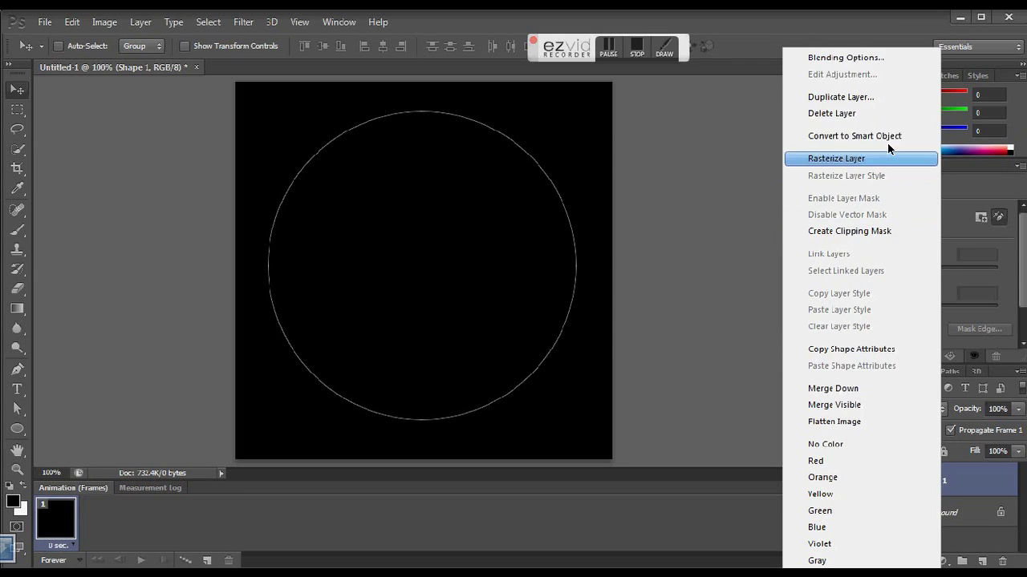
{"action": "left_click", "coordinate": [839, 59]}
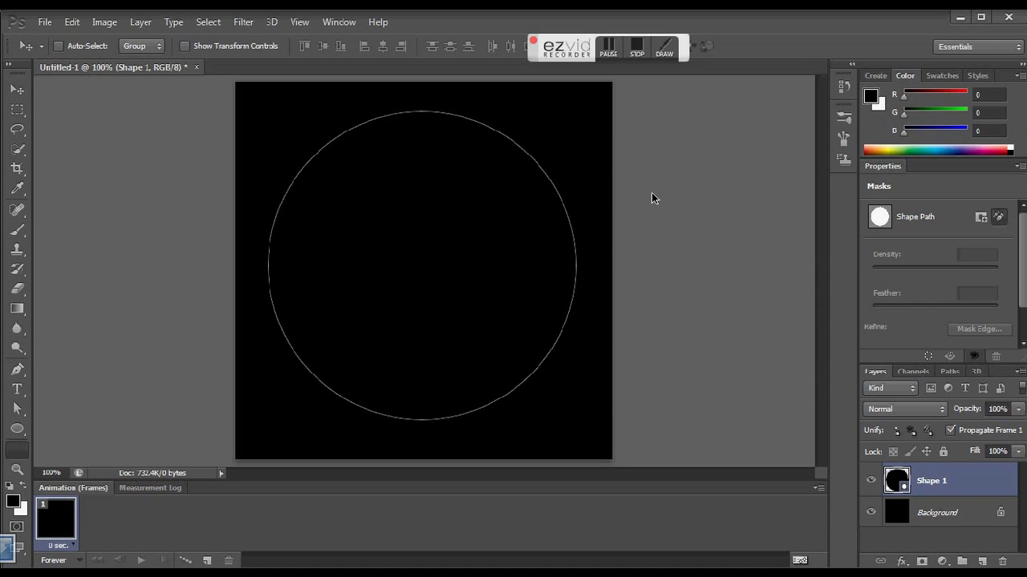
{"action": "left_click_drag", "start_coordinate": [777, 69], "coordinate": [736, 119]}
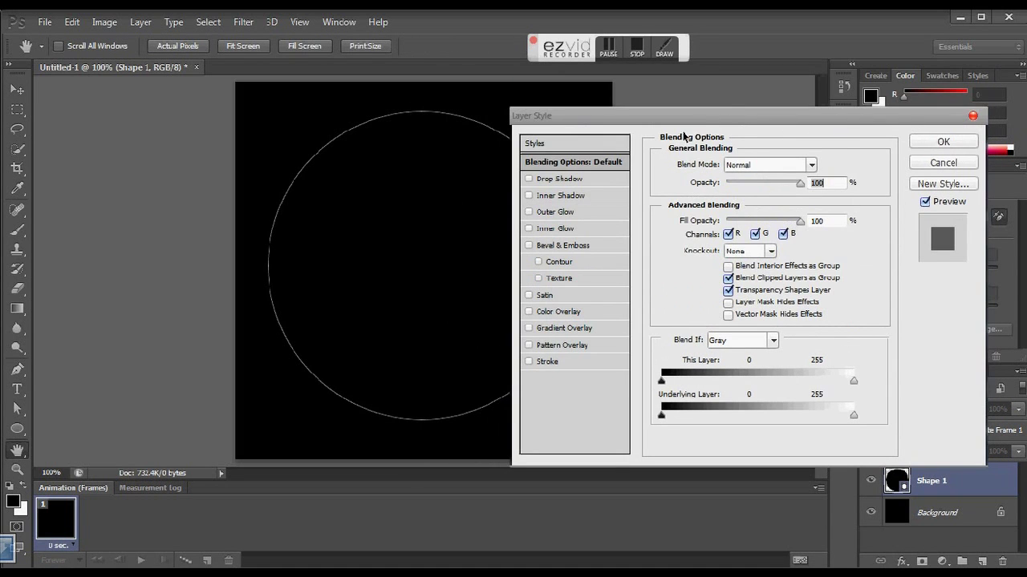
{"action": "left_click", "coordinate": [554, 231]}
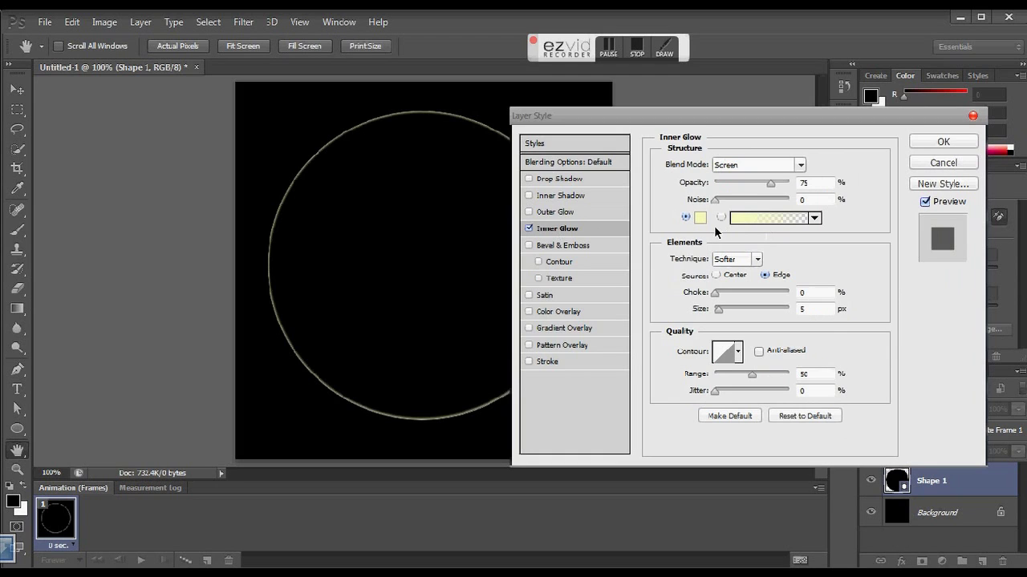
{"action": "left_click", "coordinate": [700, 217]}
{"action": "left_click_drag", "start_coordinate": [726, 223], "coordinate": [727, 220]}
{"action": "left_click_drag", "start_coordinate": [698, 130], "coordinate": [704, 125]}
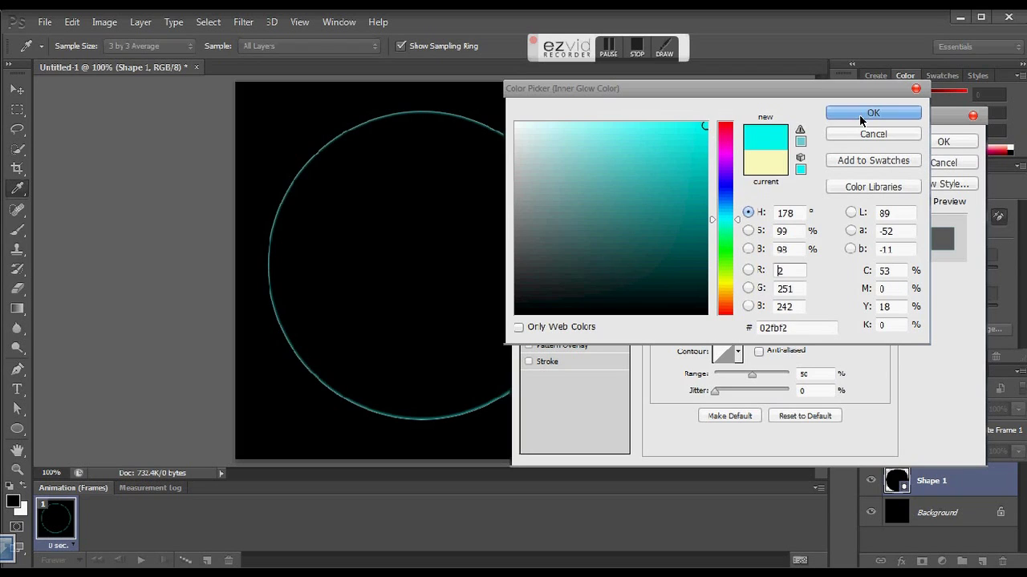
{"action": "left_click", "coordinate": [859, 115]}
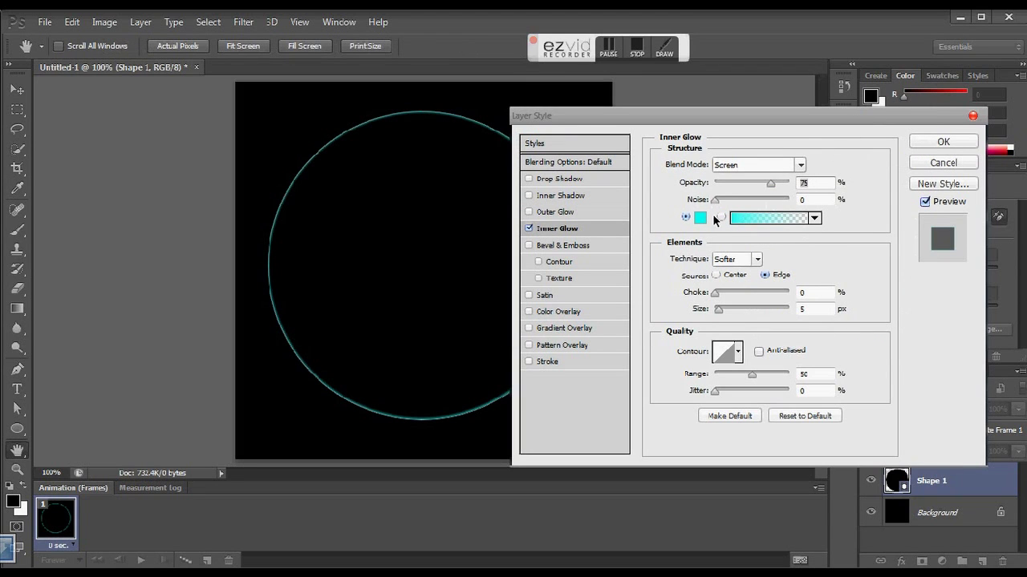
{"action": "left_click_drag", "start_coordinate": [719, 312], "coordinate": [734, 313]}
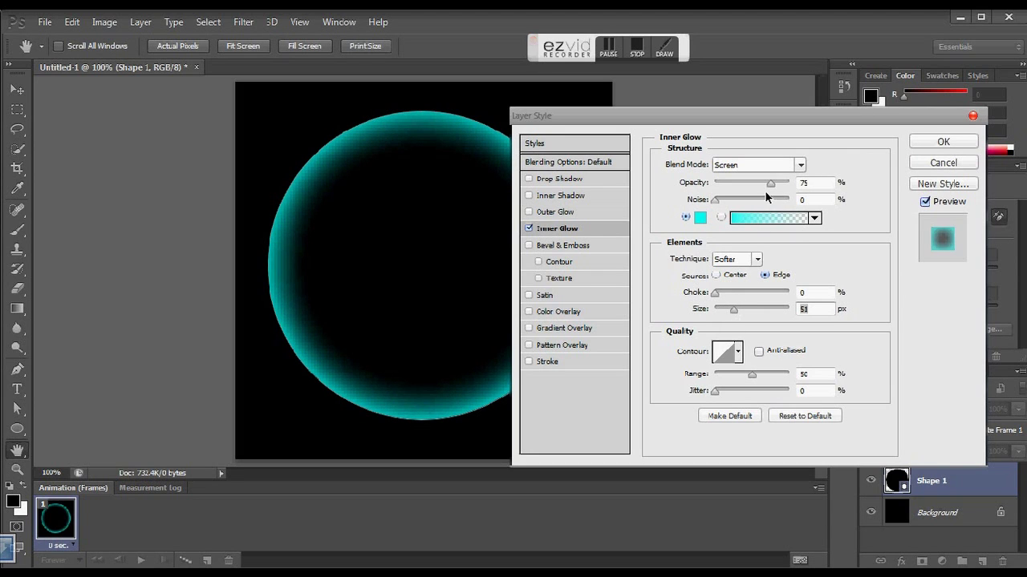
{"action": "left_click_drag", "start_coordinate": [770, 183], "coordinate": [826, 182]}
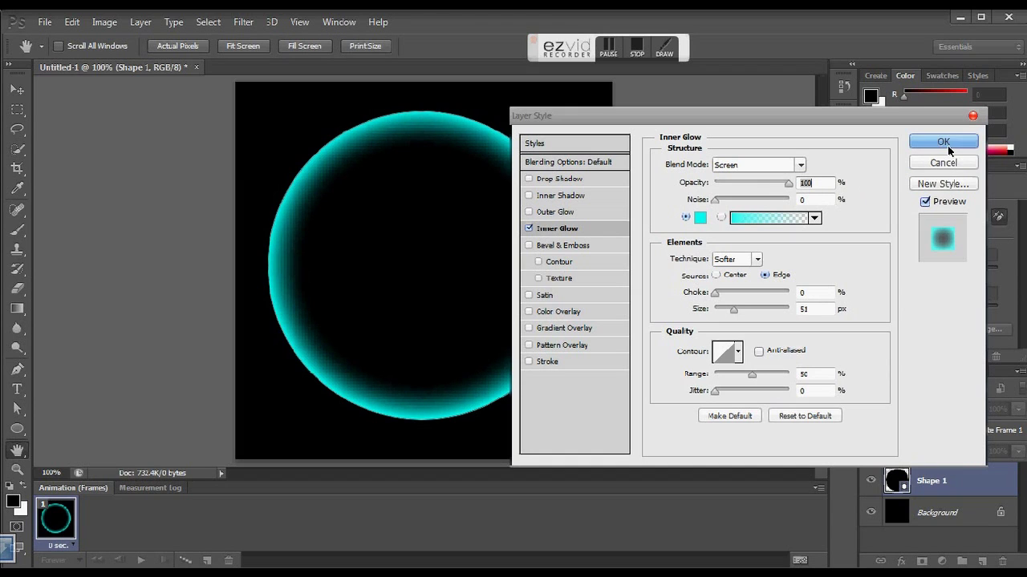
Add a bright cyan Outer Glow to the circle's layer with about 49% opacity and a size of 68 px, and apply the layer style
{"action": "left_click", "coordinate": [568, 213]}
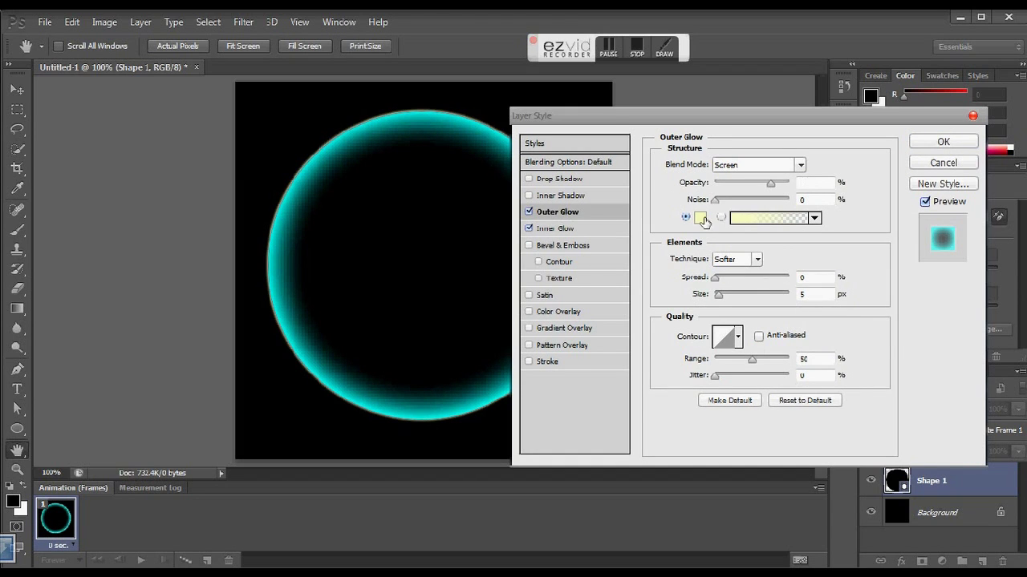
{"action": "left_click", "coordinate": [700, 218]}
{"action": "left_click", "coordinate": [721, 213]}
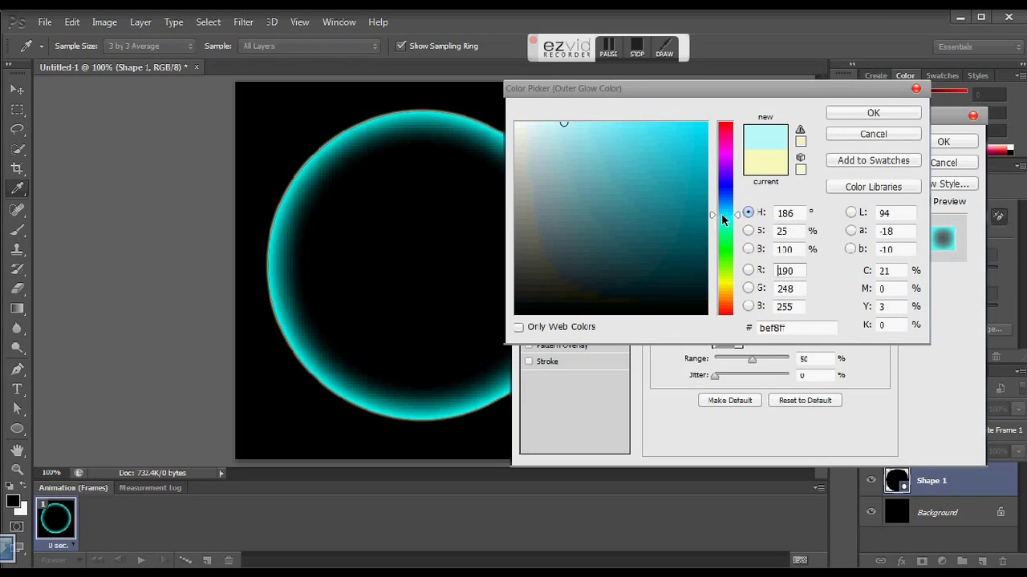
{"action": "mouse_move", "coordinate": [684, 145]}
{"action": "left_mouse_down"}
{"action": "mouse_move", "coordinate": [687, 133]}
{"action": "mouse_move", "coordinate": [790, 122]}
{"action": "left_mouse_up"}
{"action": "left_click", "coordinate": [847, 112]}
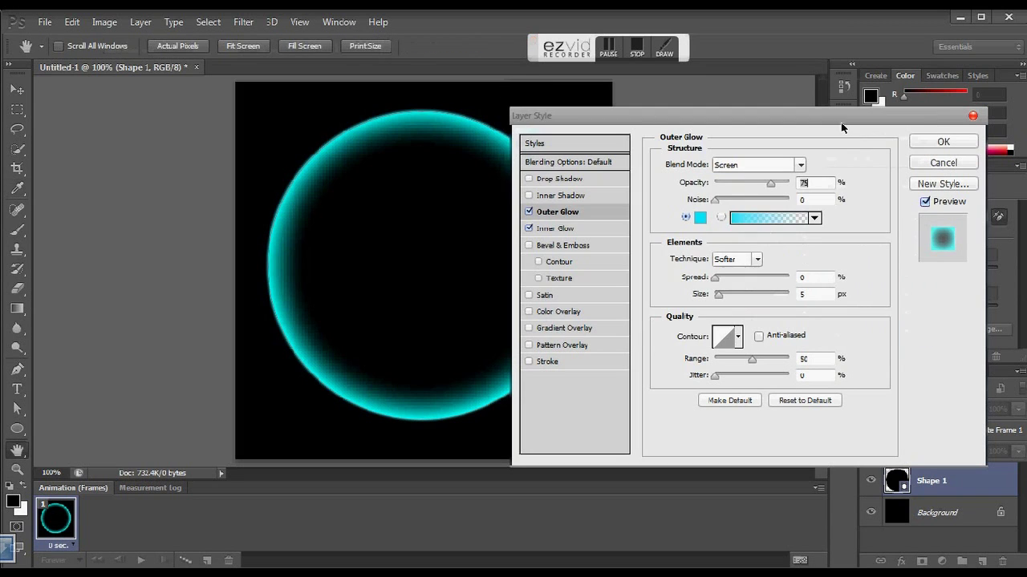
{"action": "left_click_drag", "start_coordinate": [768, 185], "coordinate": [765, 189]}
{"action": "left_click_drag", "start_coordinate": [752, 184], "coordinate": [749, 185]}
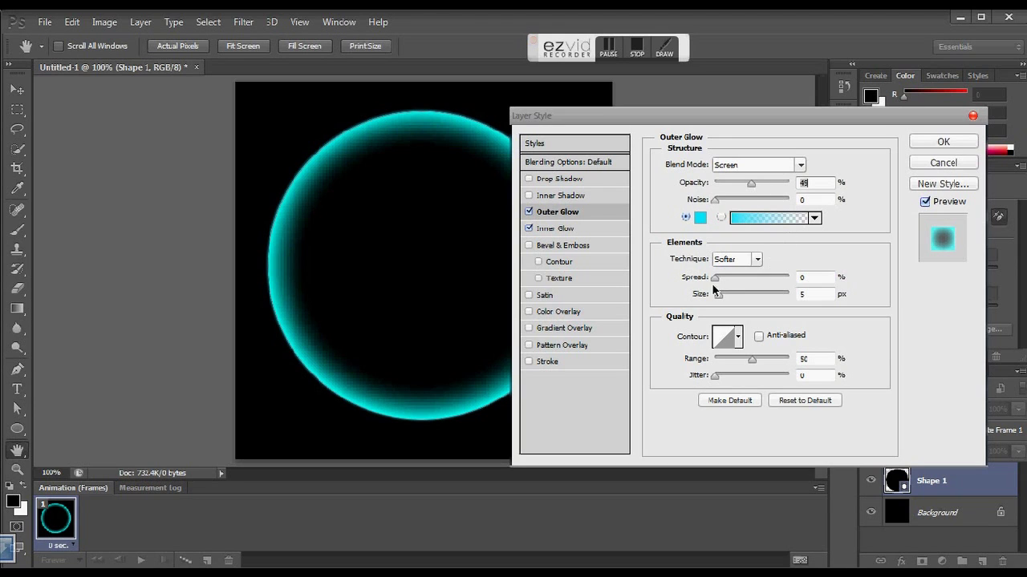
{"action": "left_click_drag", "start_coordinate": [718, 296], "coordinate": [741, 292]}
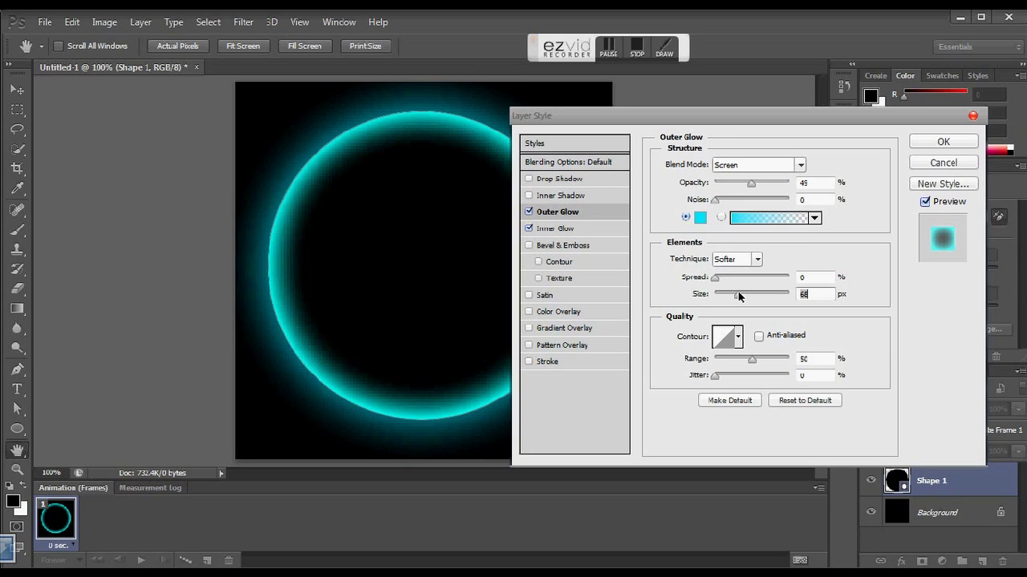
{"action": "left_click", "coordinate": [926, 142]}
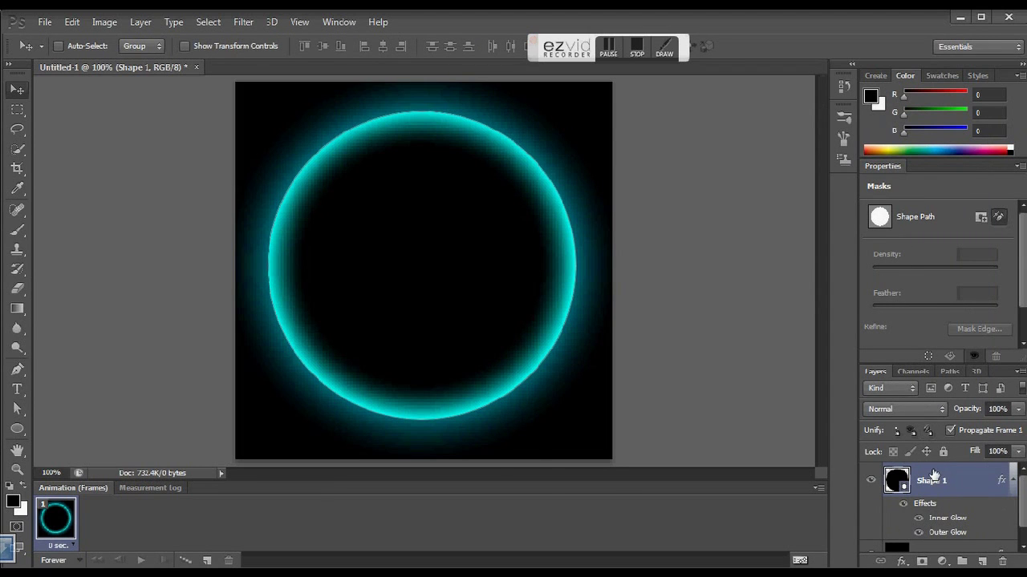
Duplicate the Shape 1 layer within the same document, keeping the suggested name
{"action": "right_click", "coordinate": [934, 481]}
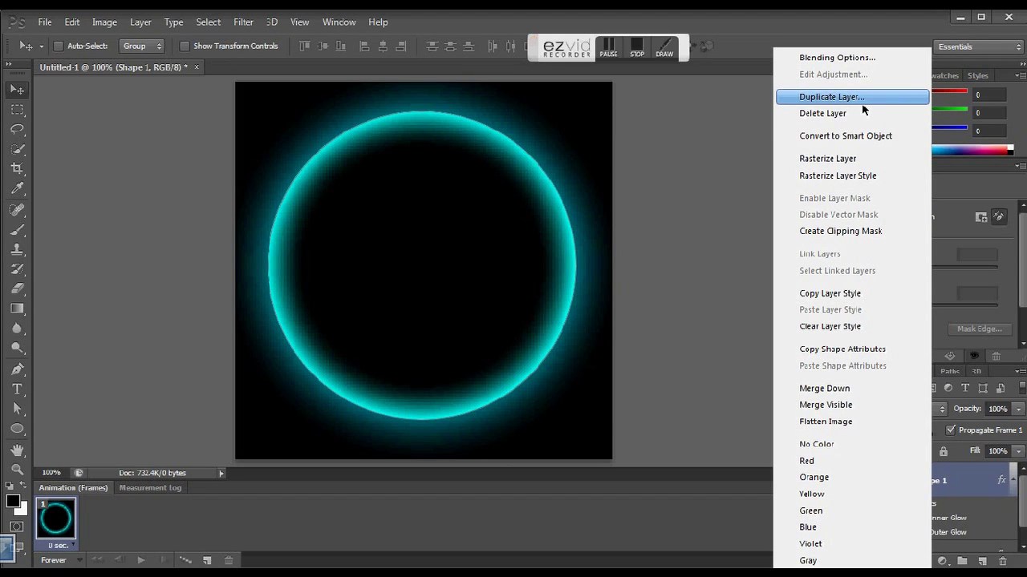
{"action": "left_click", "coordinate": [831, 97]}
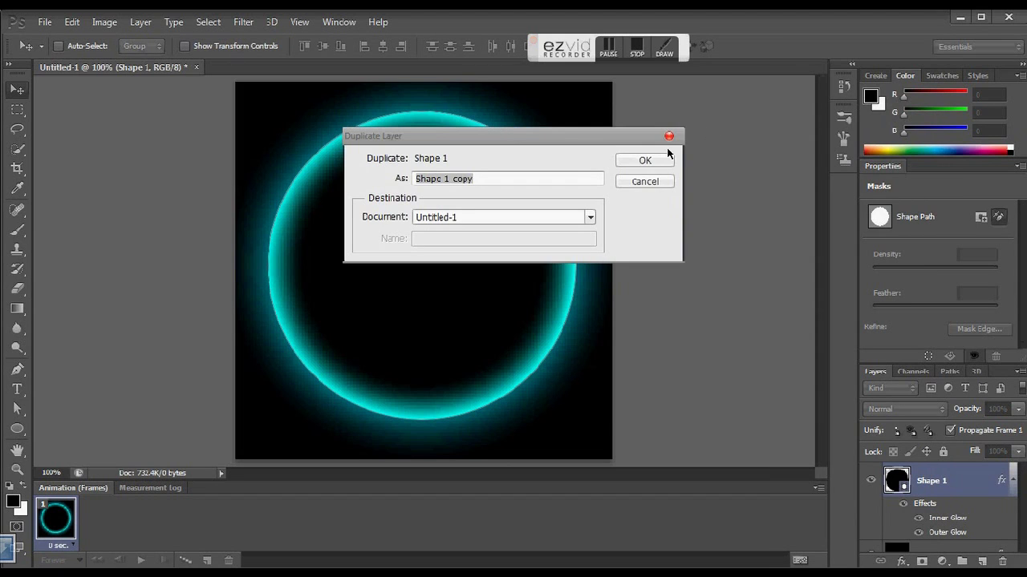
{"action": "left_click", "coordinate": [645, 161]}
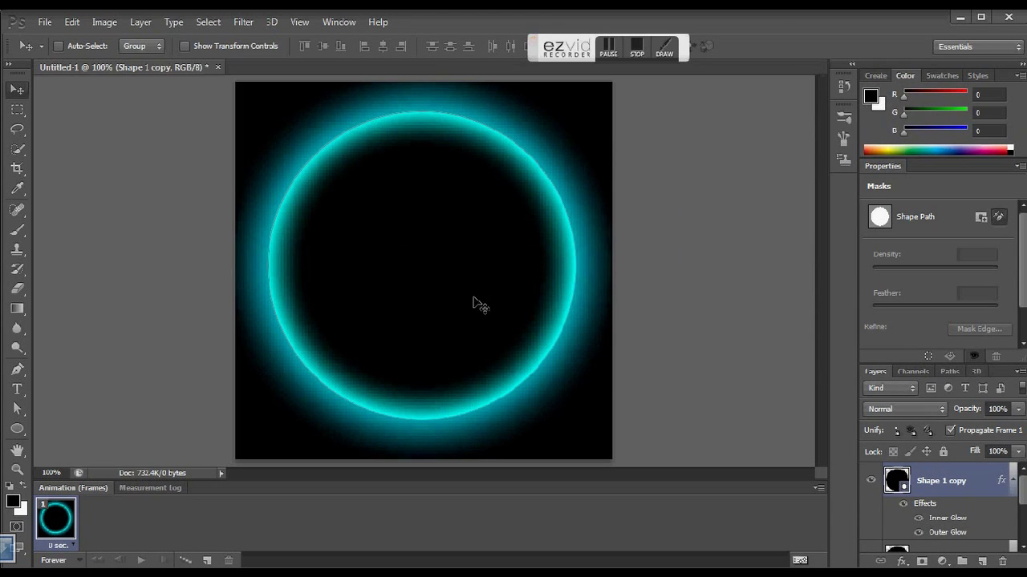
{"action": "left_click", "coordinate": [605, 50]}
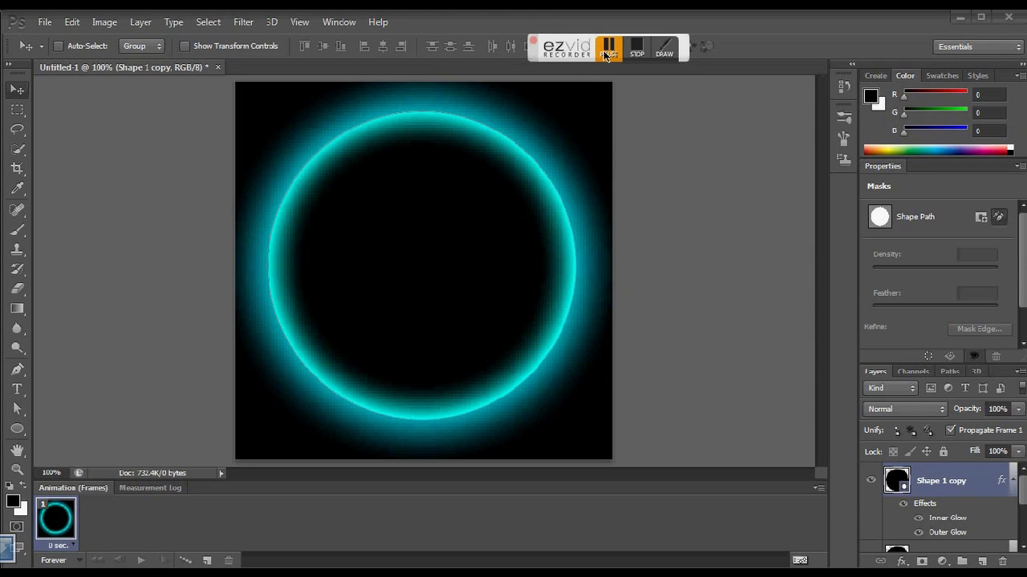
{"action": "left_click", "coordinate": [605, 50]}
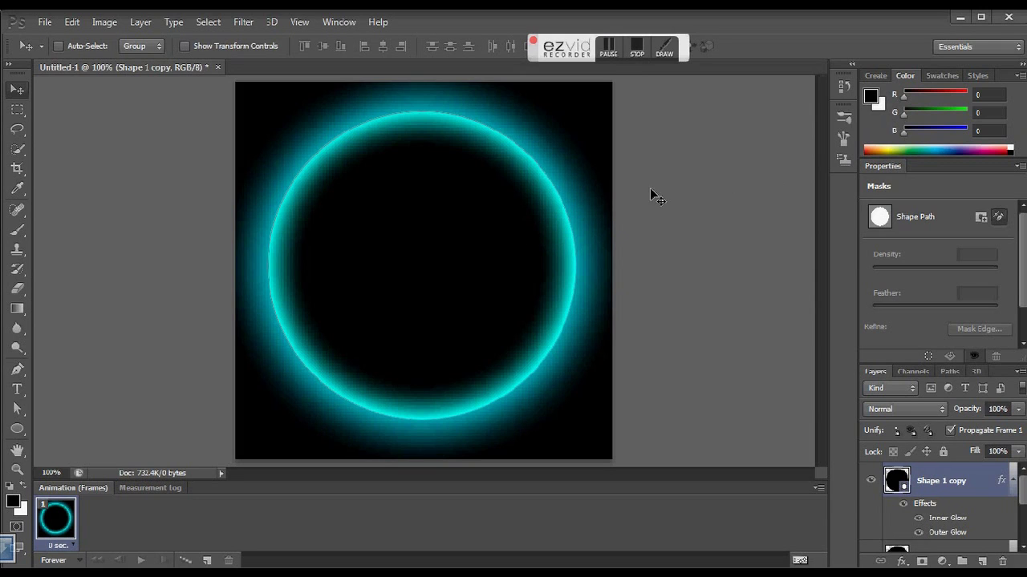
Scale the duplicated circle down to about 90% and move it so it sits centred inside the original ring
{"action": "key", "text": "ctrl+t"}
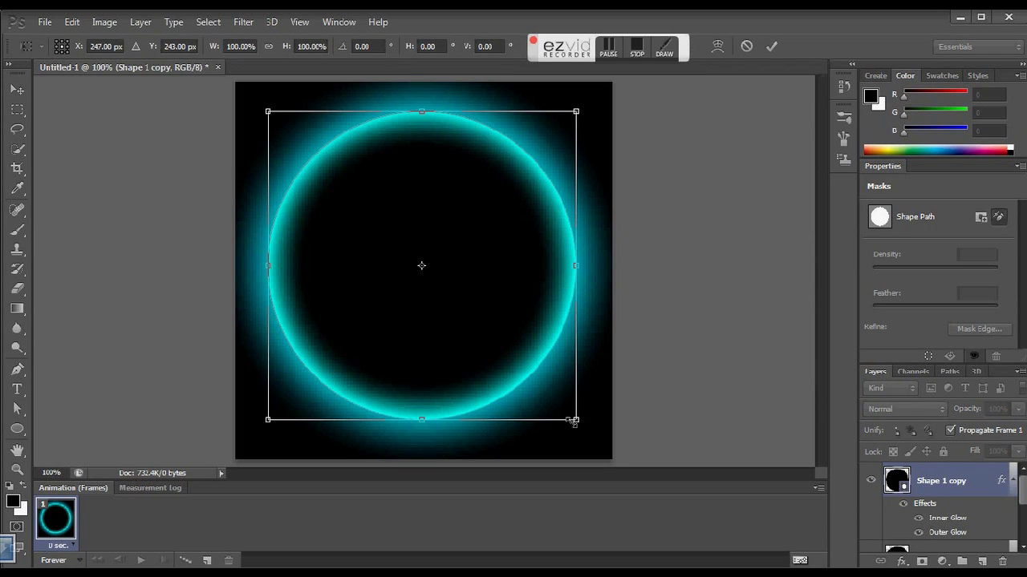
{"action": "left_click_drag", "start_coordinate": [568, 414], "coordinate": [545, 387]}
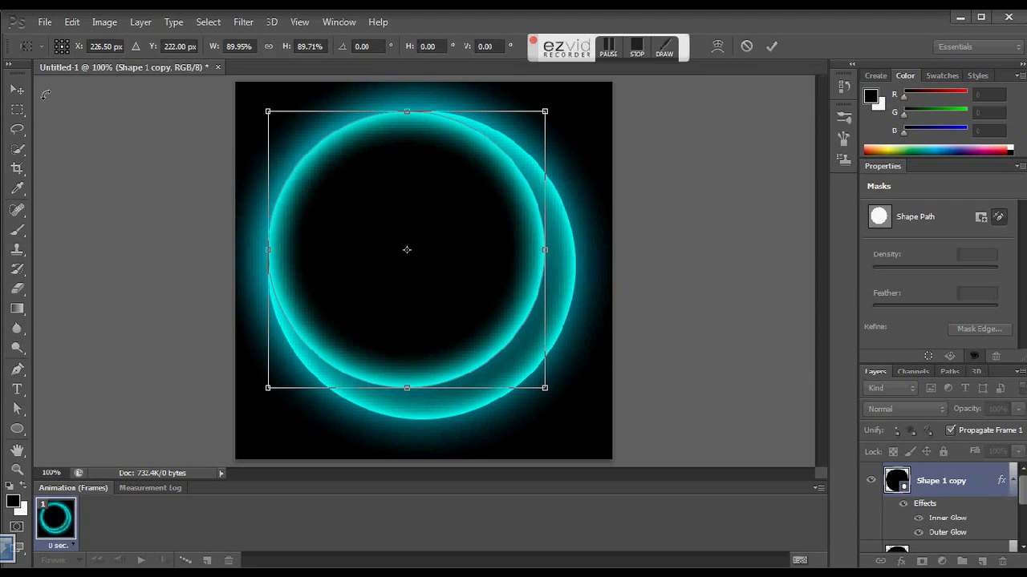
{"action": "left_click", "coordinate": [17, 94]}
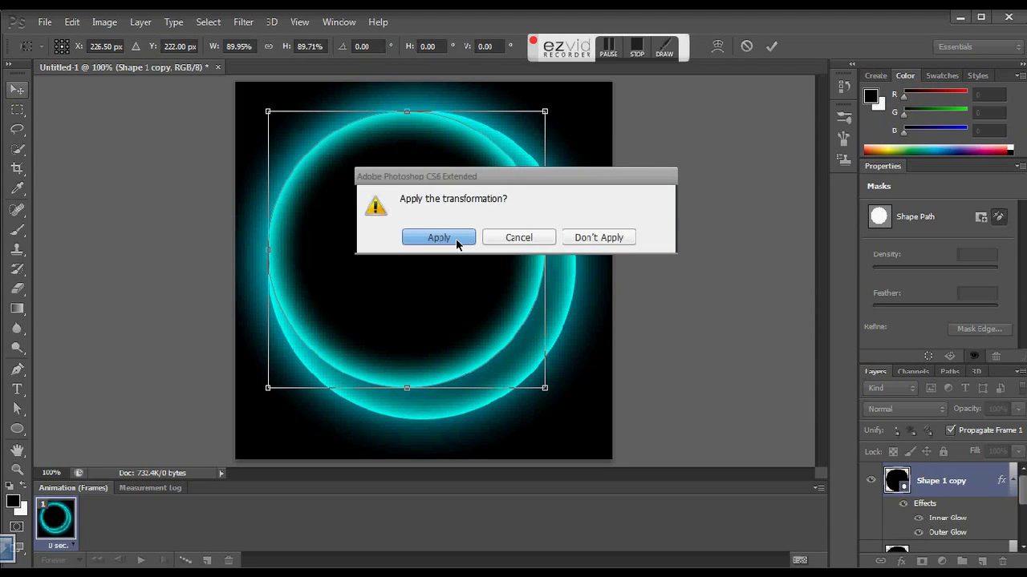
{"action": "left_click", "coordinate": [439, 237]}
{"action": "left_click_drag", "start_coordinate": [407, 224], "coordinate": [417, 234]}
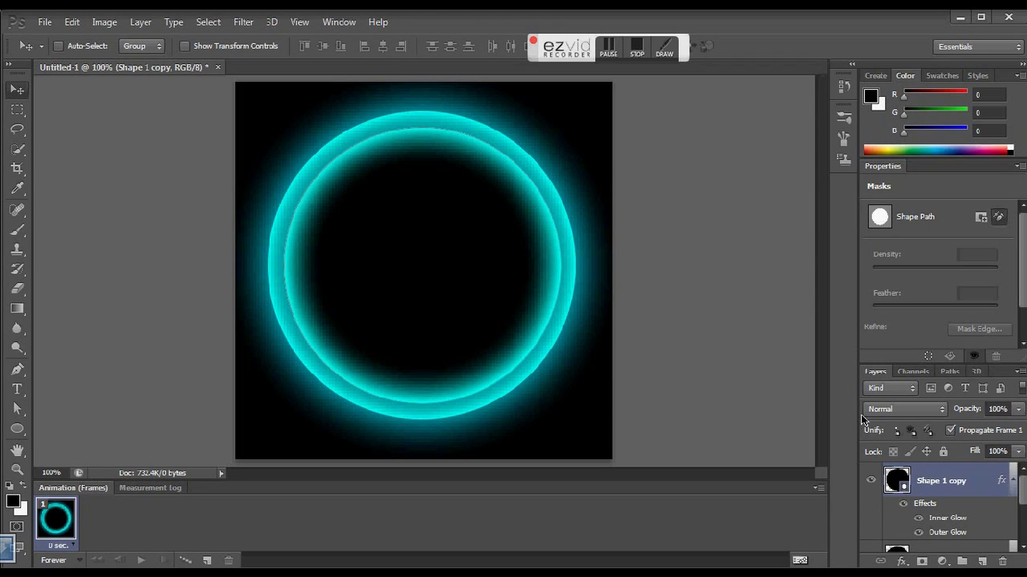
Change the Inner Glow colour of the Shape 1 copy layer to dark grey 4a4b4b
{"action": "right_click", "coordinate": [914, 479]}
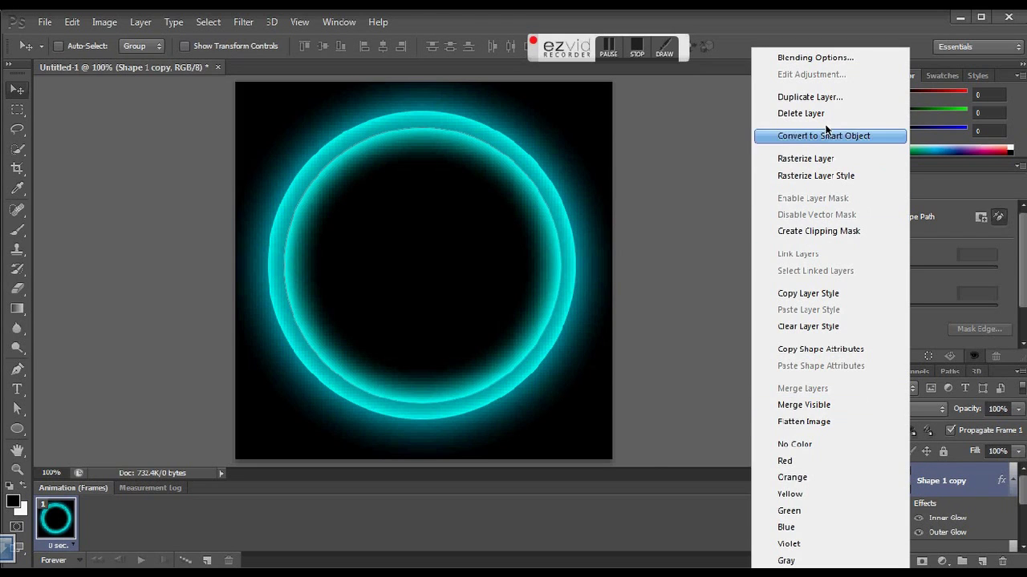
{"action": "left_click", "coordinate": [842, 61]}
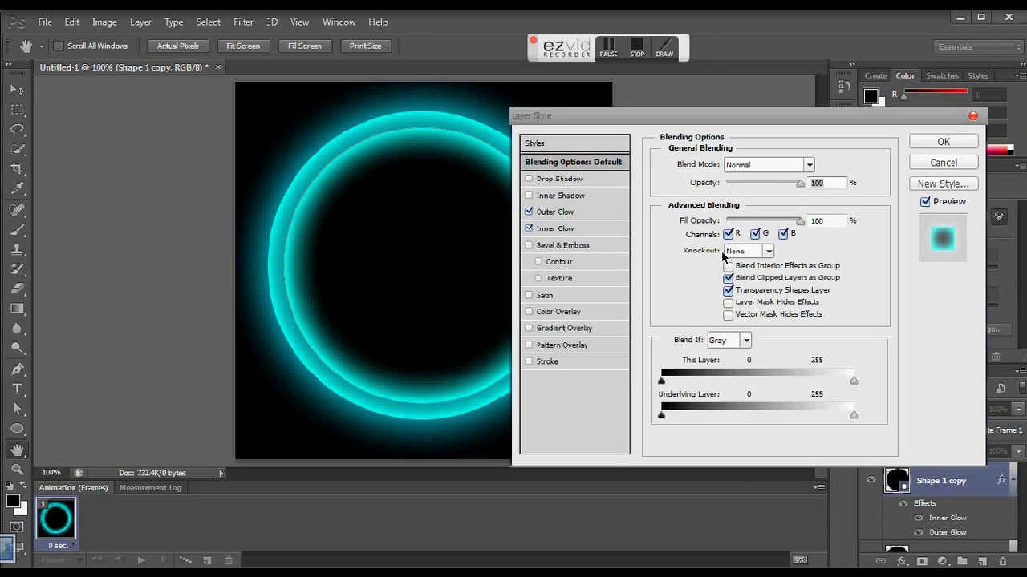
{"action": "left_click", "coordinate": [558, 230]}
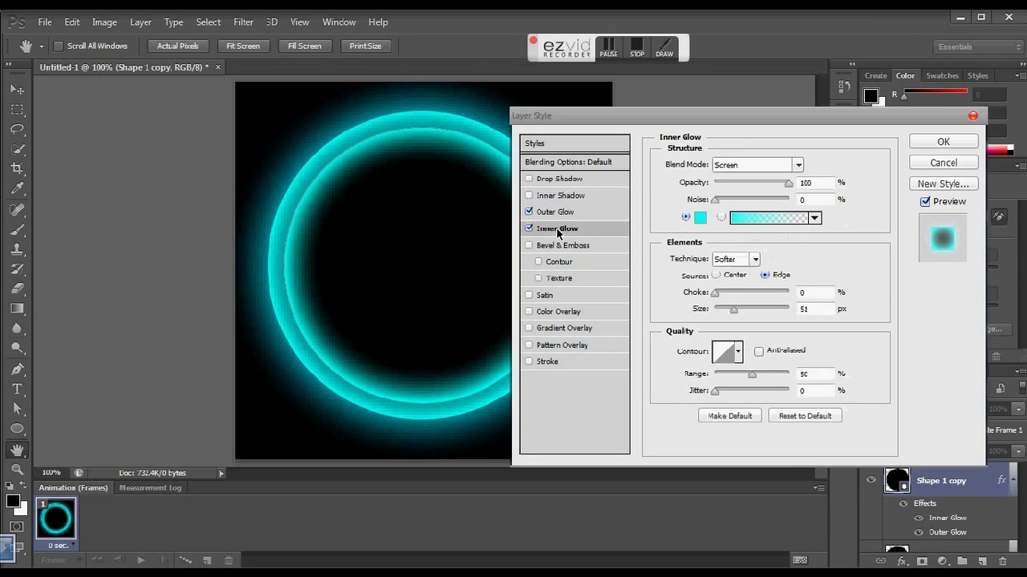
{"action": "left_click", "coordinate": [700, 219]}
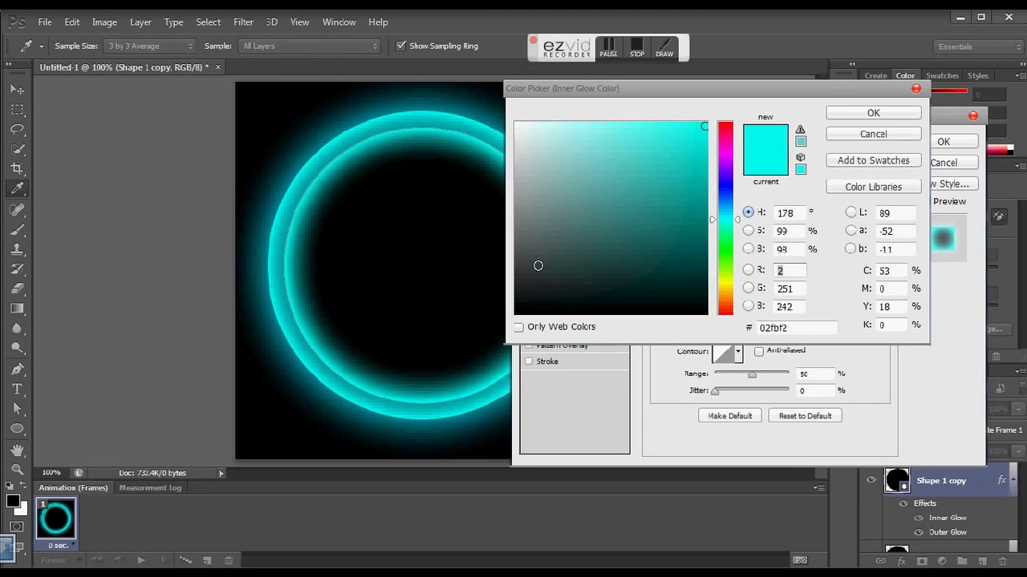
{"action": "left_click", "coordinate": [521, 268]}
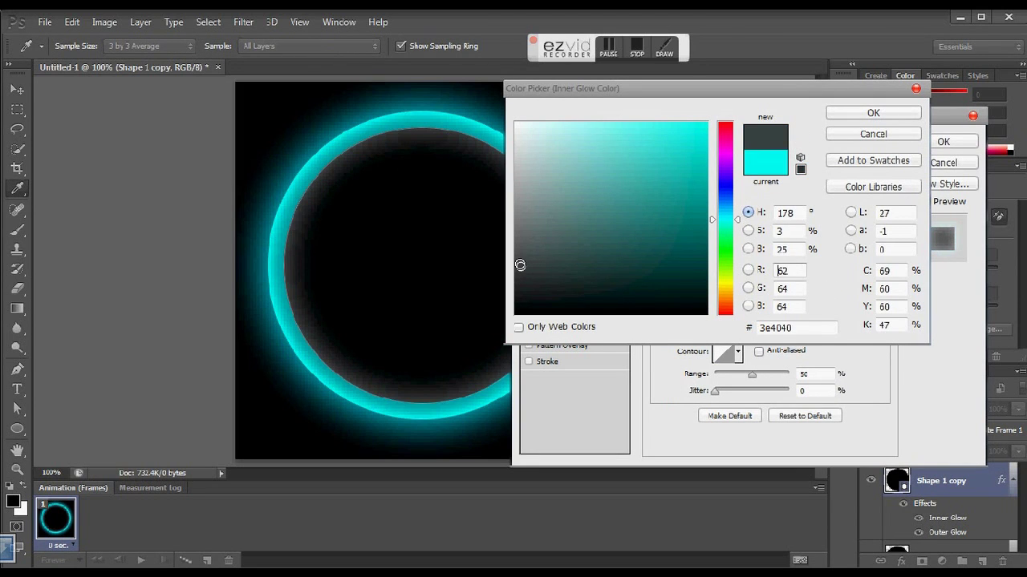
{"action": "left_click", "coordinate": [517, 271]}
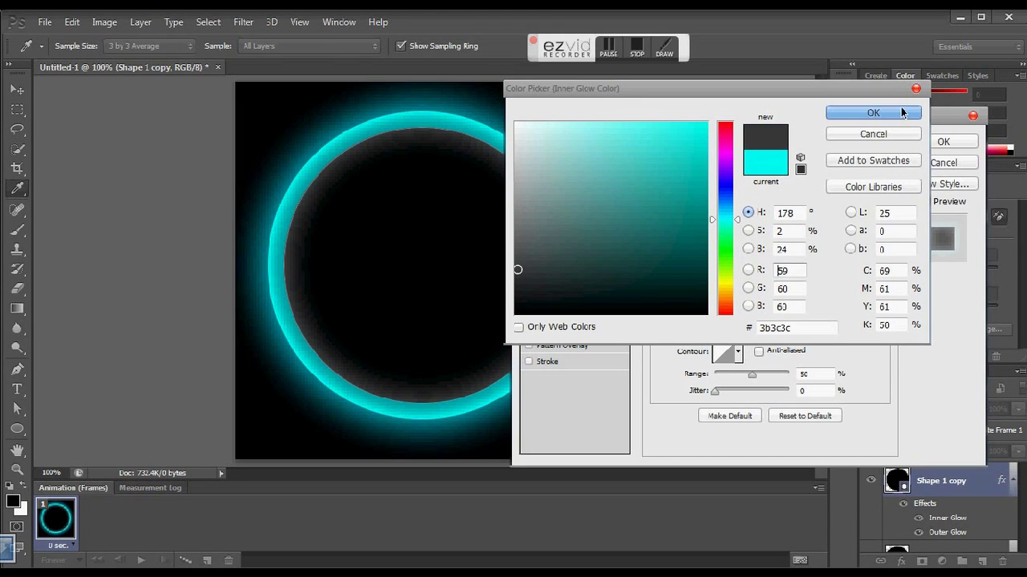
{"action": "left_click", "coordinate": [518, 258]}
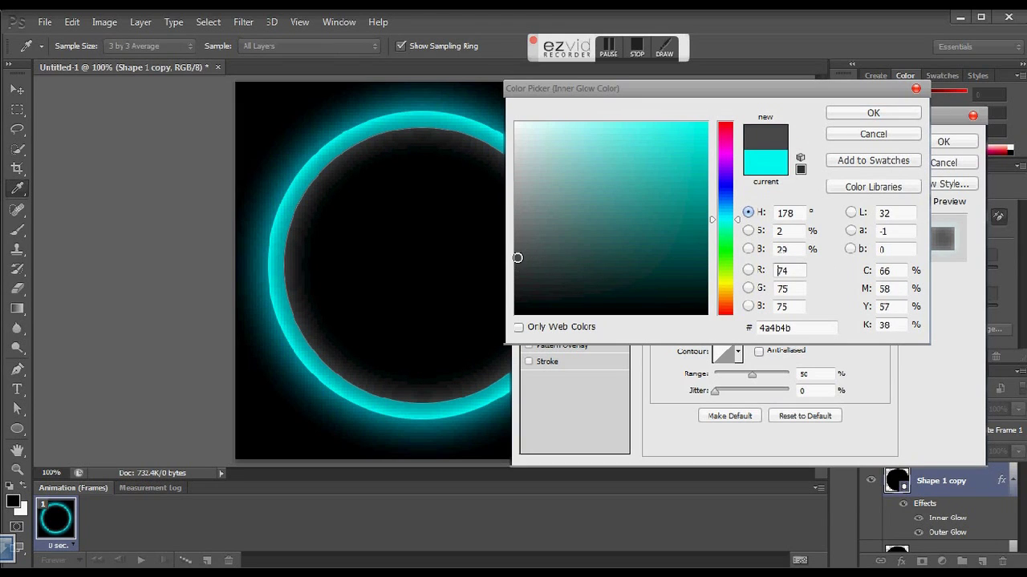
{"action": "left_click", "coordinate": [854, 120]}
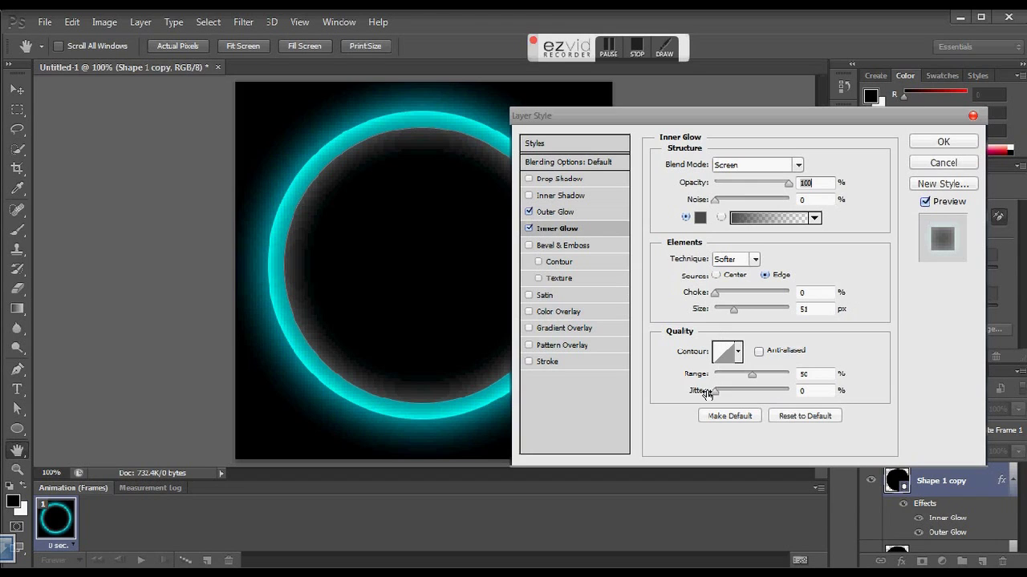
Set the Inner Glow of the smaller circle to size 213 px with 4% choke and apply the layer style
{"action": "left_click_drag", "start_coordinate": [737, 313], "coordinate": [777, 314]}
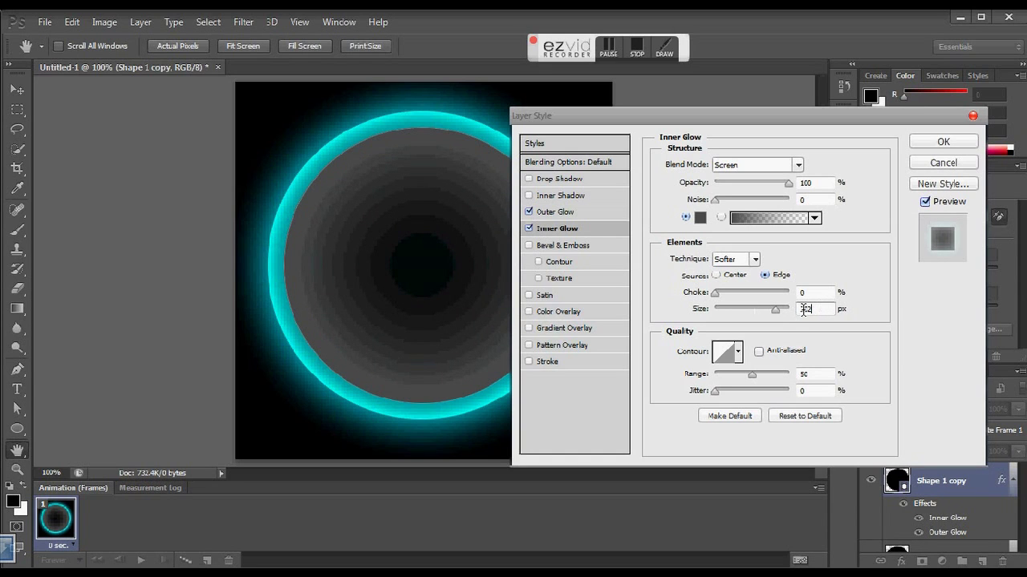
{"action": "type", "text": "92"}
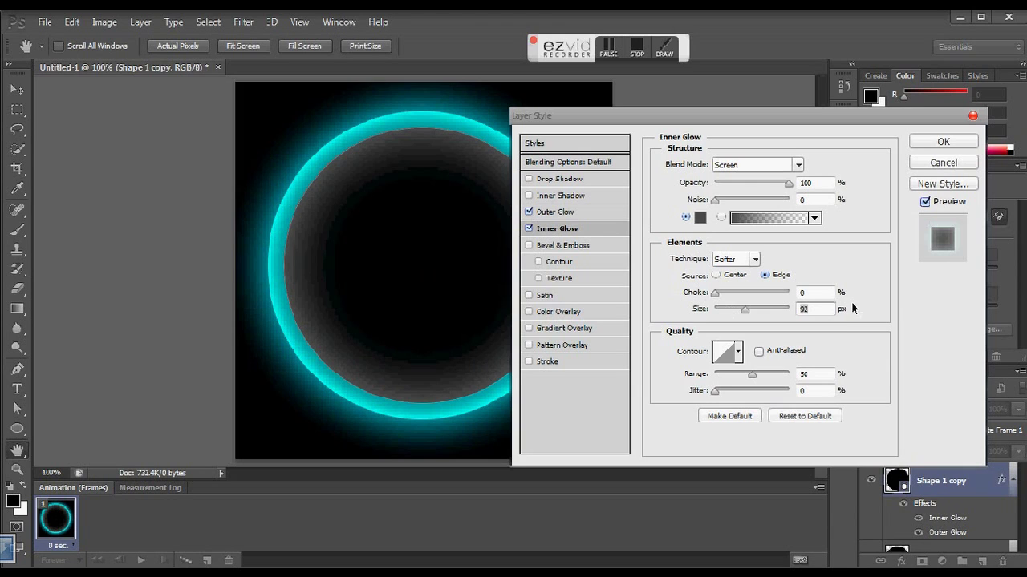
{"action": "left_click_drag", "start_coordinate": [746, 315], "coordinate": [778, 315]}
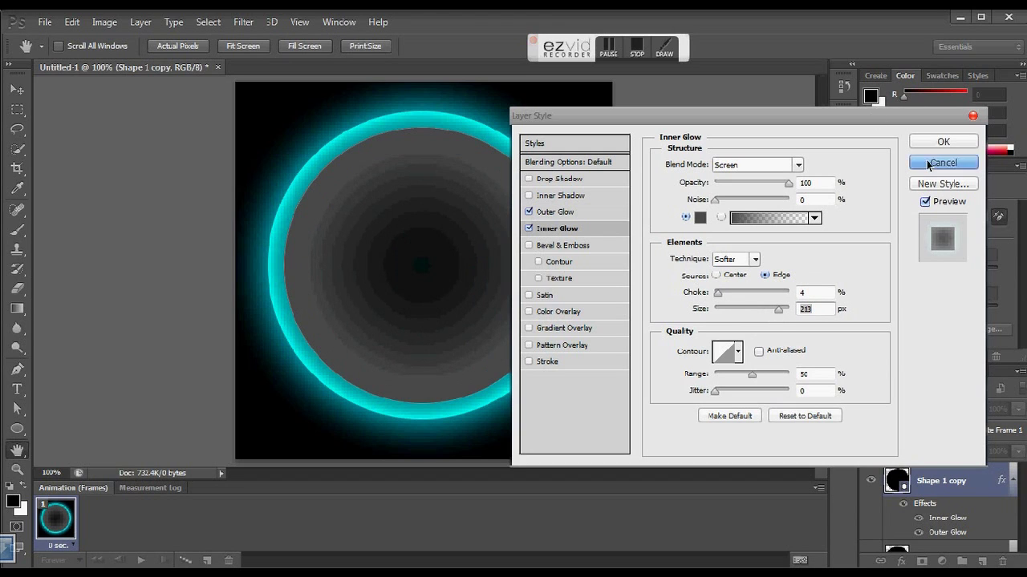
{"action": "left_click", "coordinate": [943, 141]}
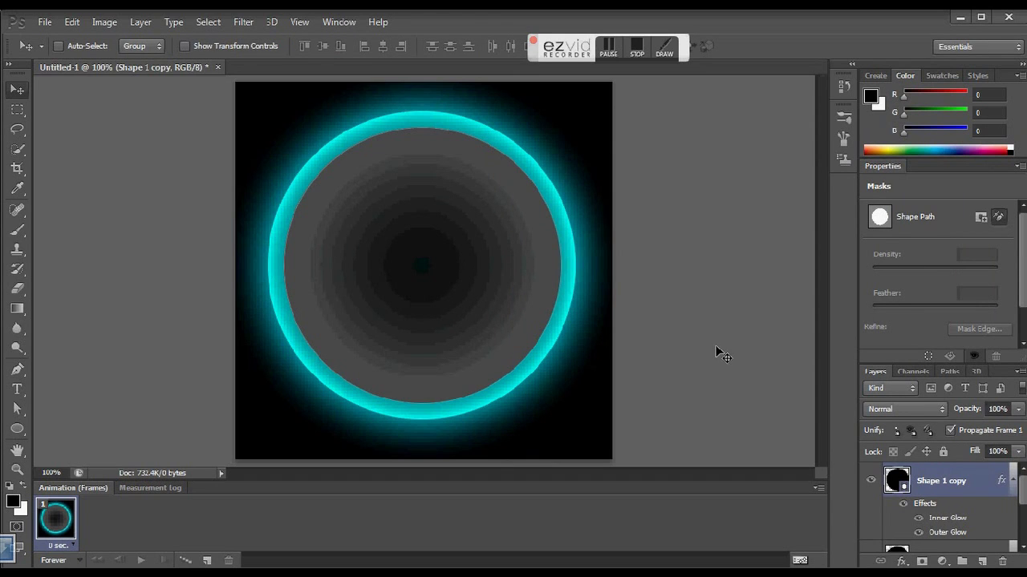
Create a new layer above Shape 1 copy and choose the wispy, curved-streak abstract tip for the Brush tool
{"action": "left_click", "coordinate": [983, 563]}
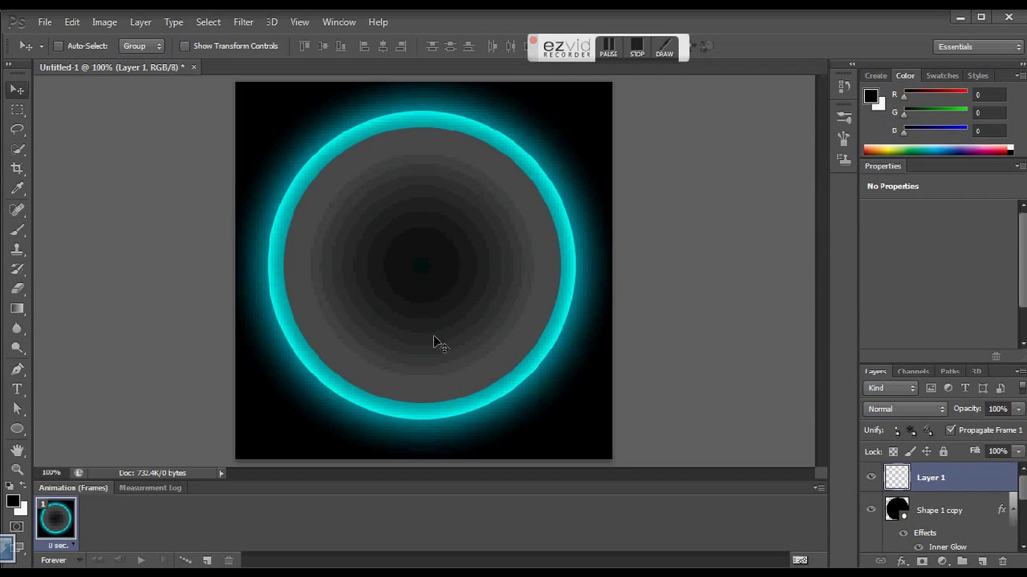
{"action": "left_click", "coordinate": [16, 231]}
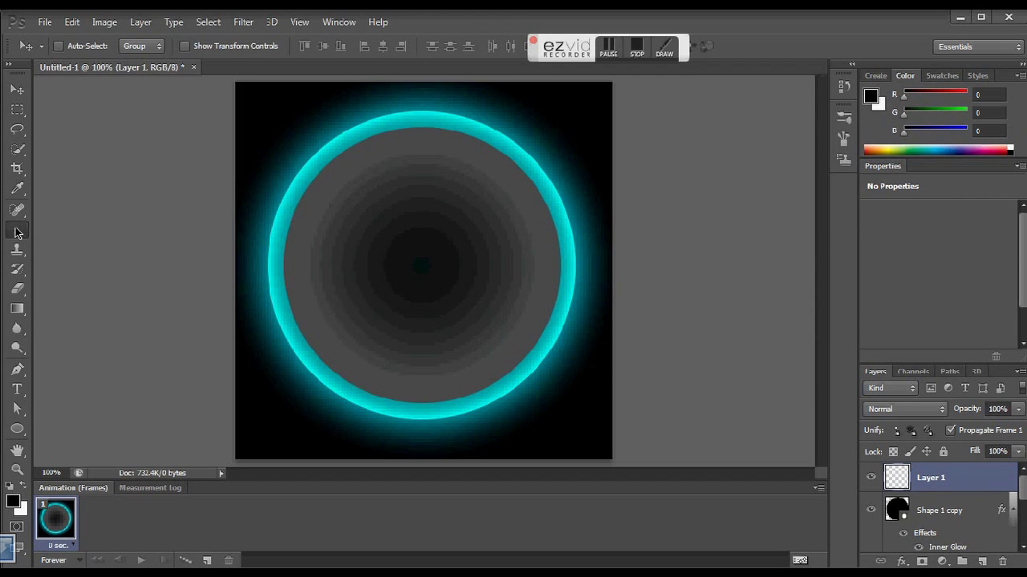
{"action": "right_click", "coordinate": [413, 229]}
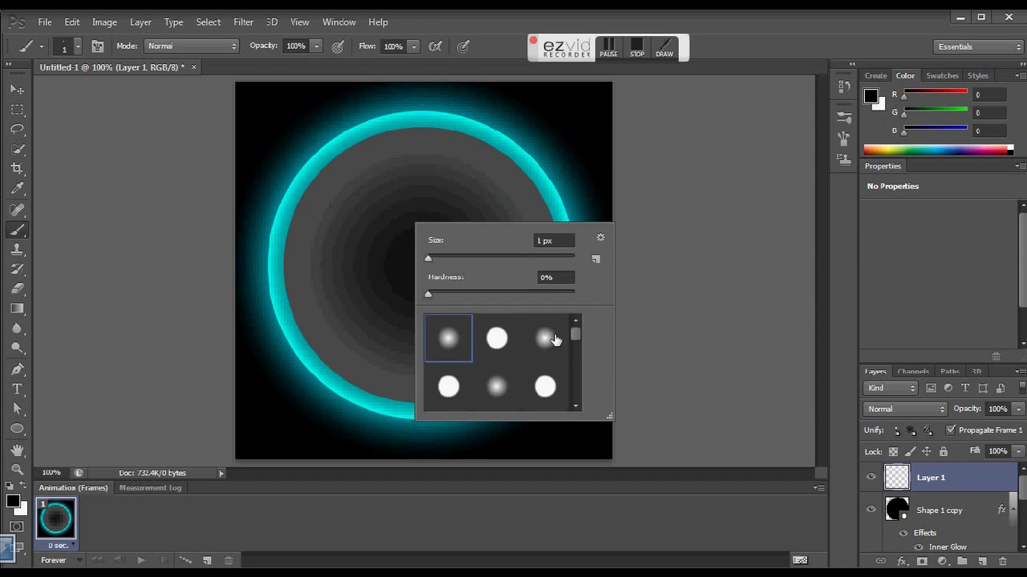
{"action": "left_click_drag", "start_coordinate": [576, 339], "coordinate": [577, 383]}
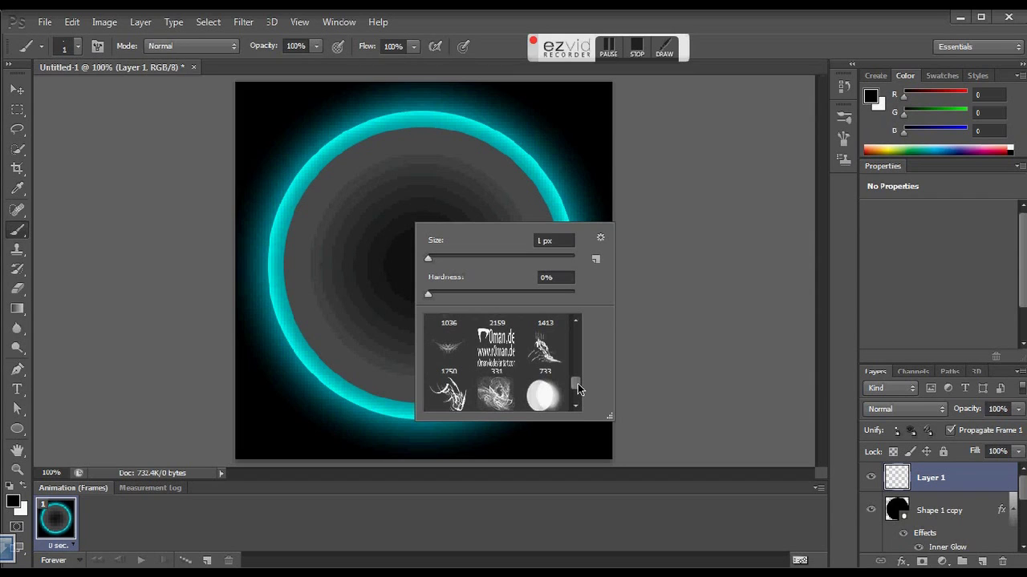
{"action": "left_click", "coordinate": [445, 394]}
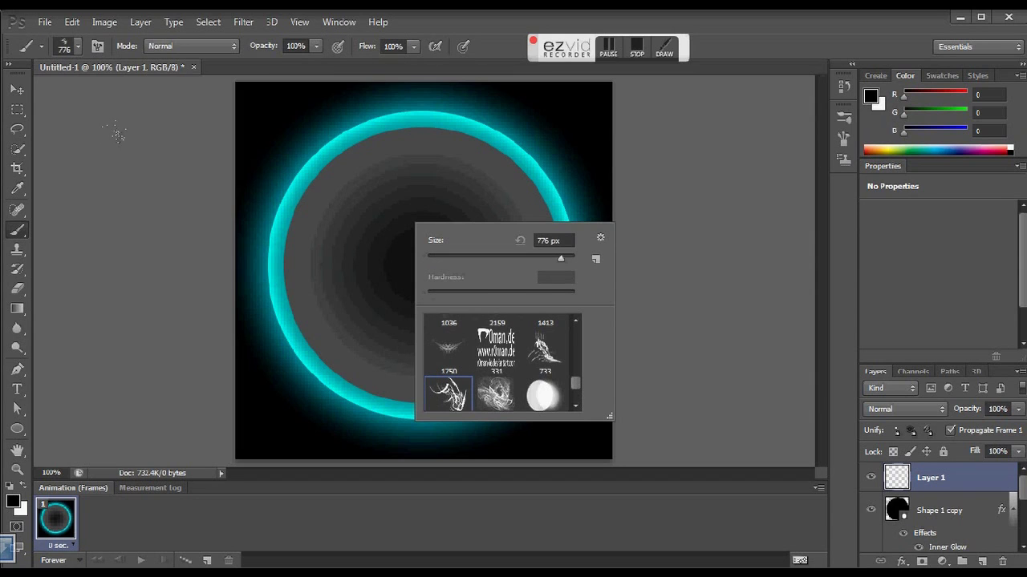
Set the brush size to 277 px and stamp the abstract brush in black on Layer 1, from the grey circle's centre towards its right edge
{"action": "left_click_drag", "start_coordinate": [548, 257], "coordinate": [545, 259]}
{"action": "key", "text": "Return"}
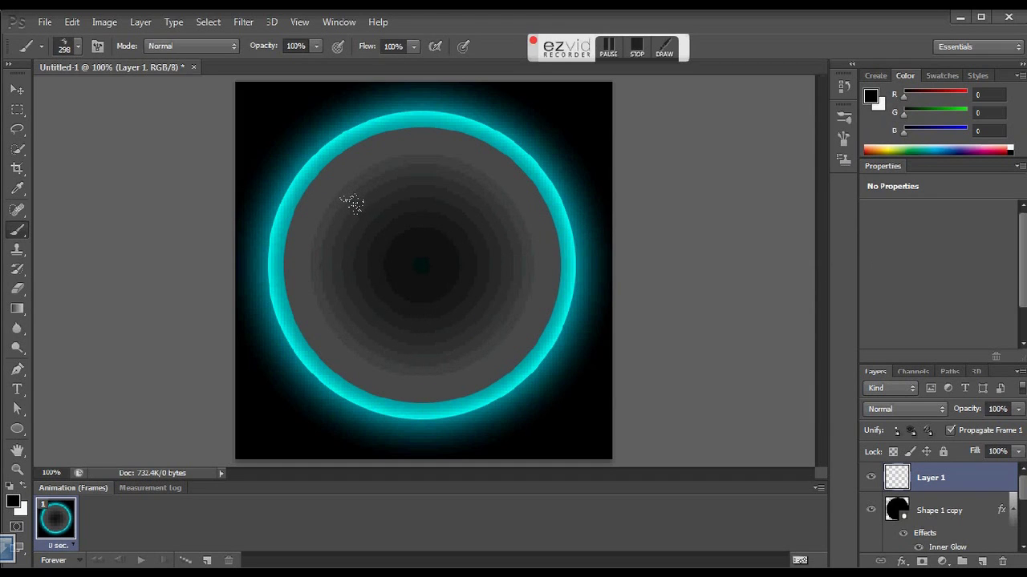
{"action": "right_click", "coordinate": [419, 250]}
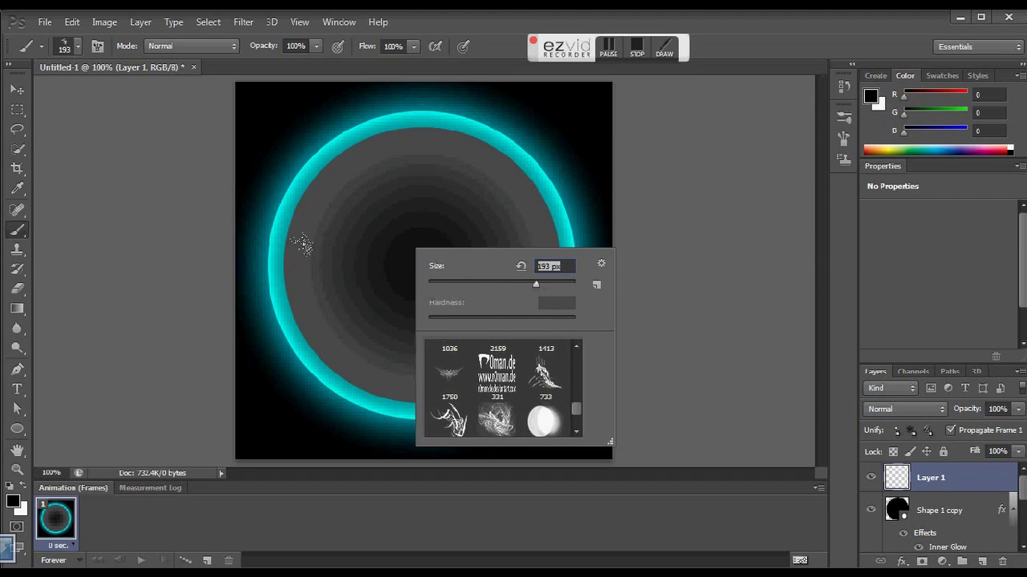
{"action": "left_click_drag", "start_coordinate": [536, 282], "coordinate": [545, 283]}
{"action": "key", "text": "Return"}
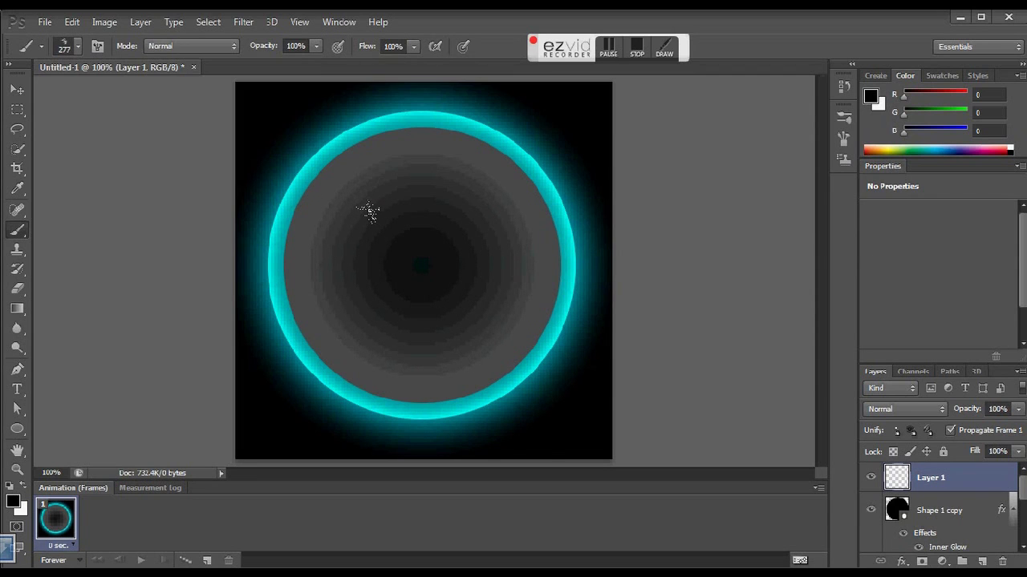
{"action": "left_click_drag", "start_coordinate": [368, 211], "coordinate": [377, 241]}
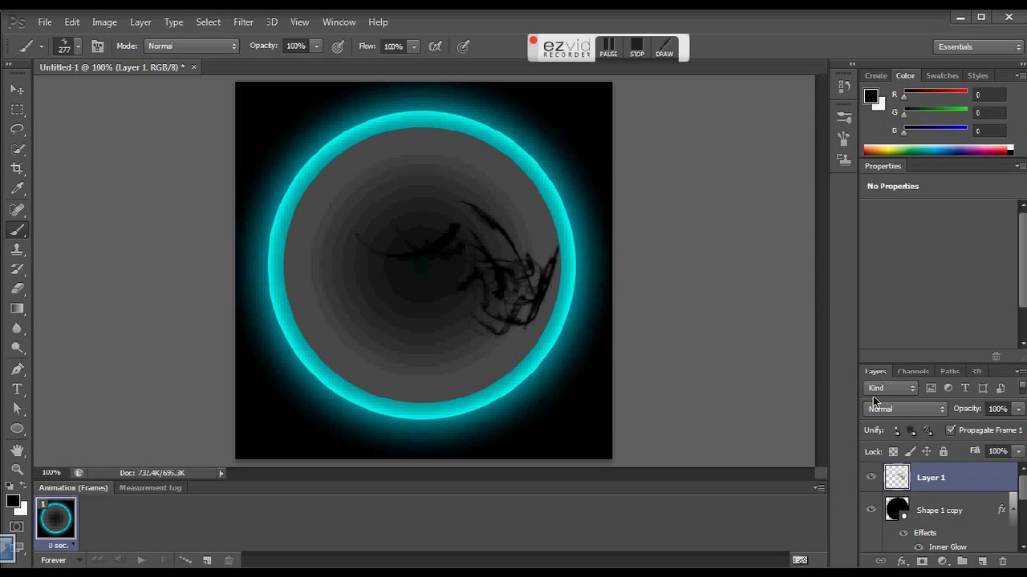
Add an Outer Glow in bright blue 05c0fd to Layer 1's abstract brush design
{"action": "right_click", "coordinate": [928, 477]}
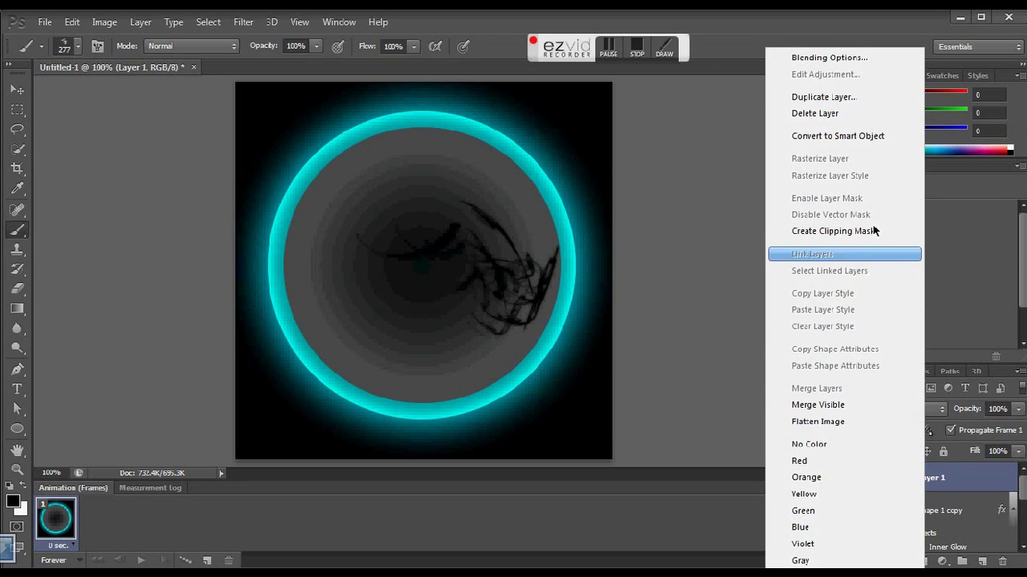
{"action": "left_click", "coordinate": [821, 59]}
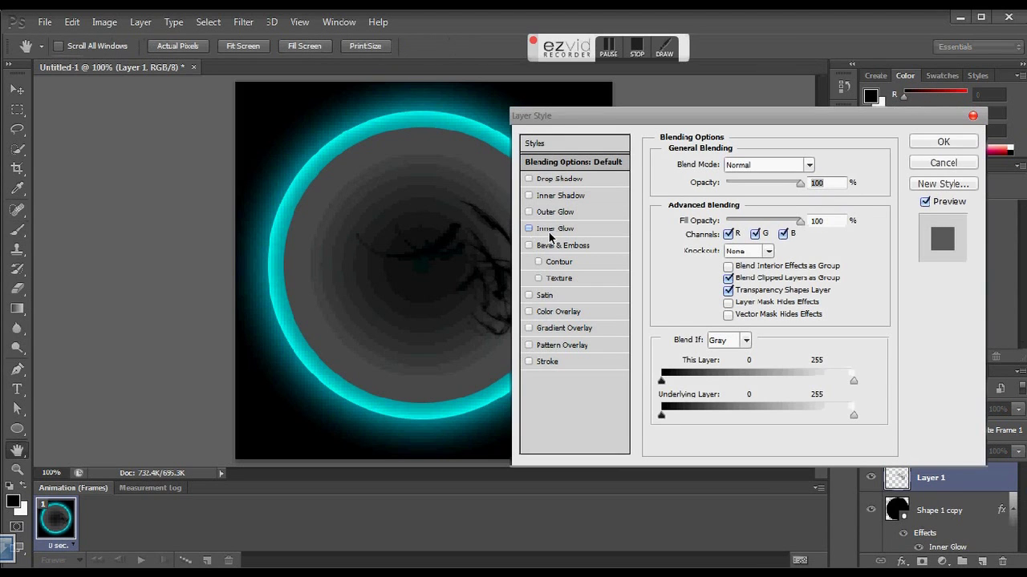
{"action": "left_click", "coordinate": [559, 214]}
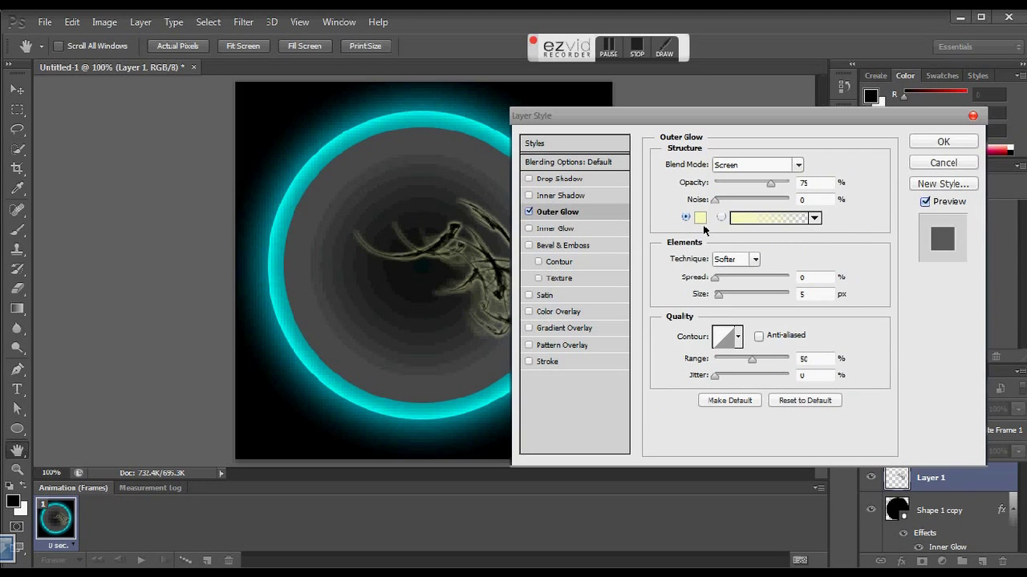
{"action": "left_click", "coordinate": [701, 219]}
{"action": "left_click", "coordinate": [726, 212]}
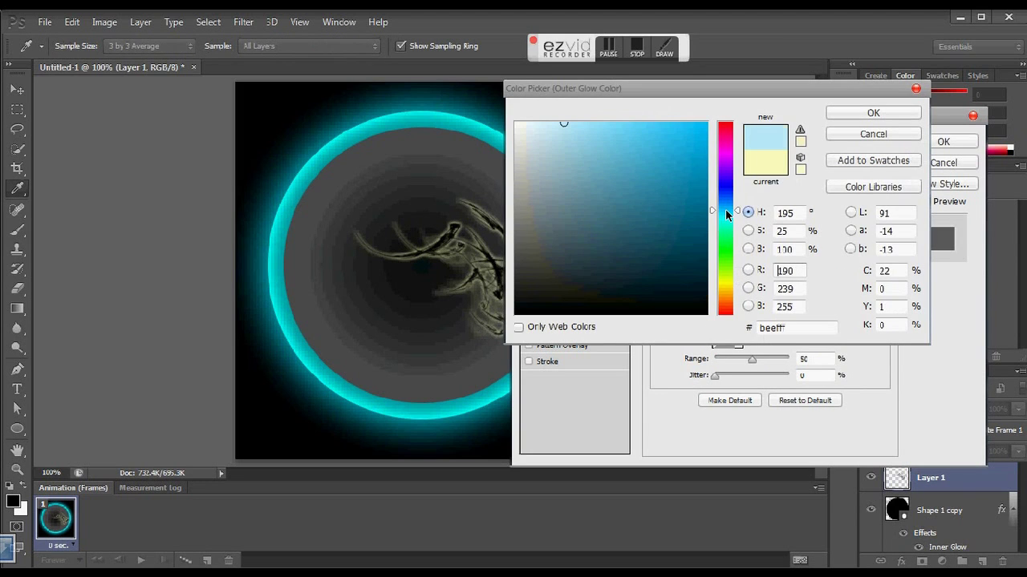
{"action": "left_click", "coordinate": [703, 125]}
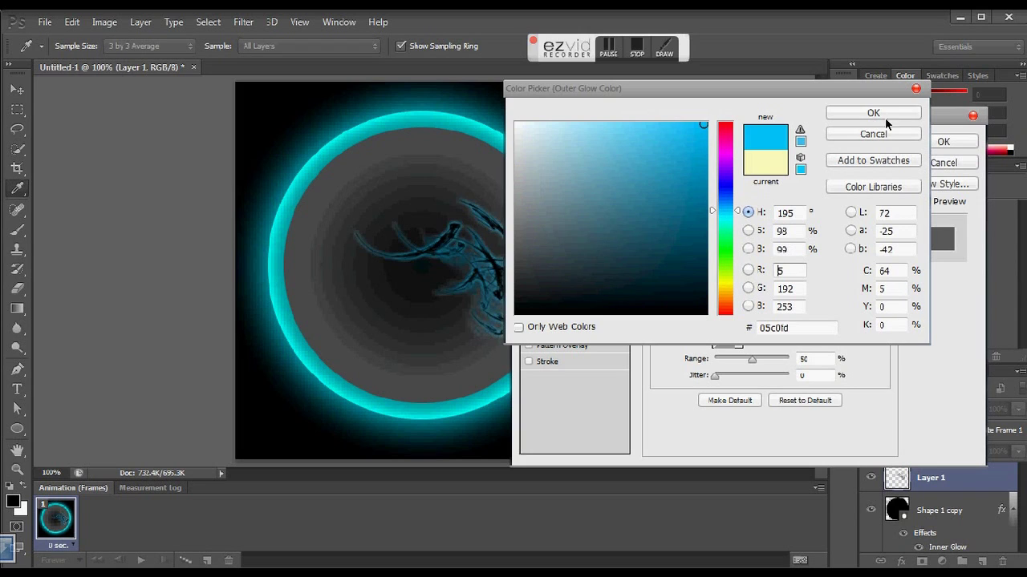
{"action": "left_click", "coordinate": [875, 113]}
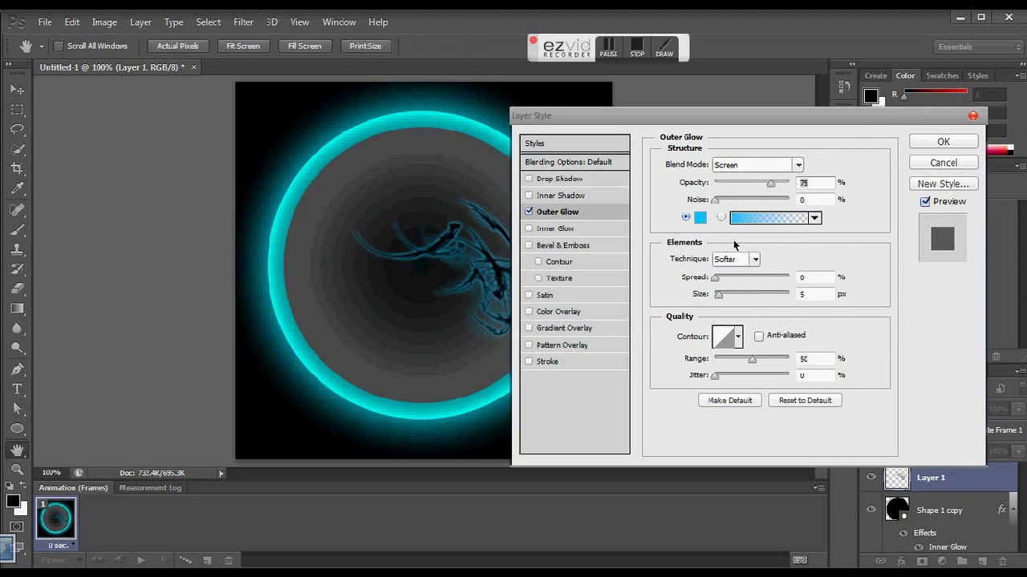
Set the Outer Glow size of Layer 1 to 9 px and apply the layer style
{"action": "left_click_drag", "start_coordinate": [720, 296], "coordinate": [722, 295]}
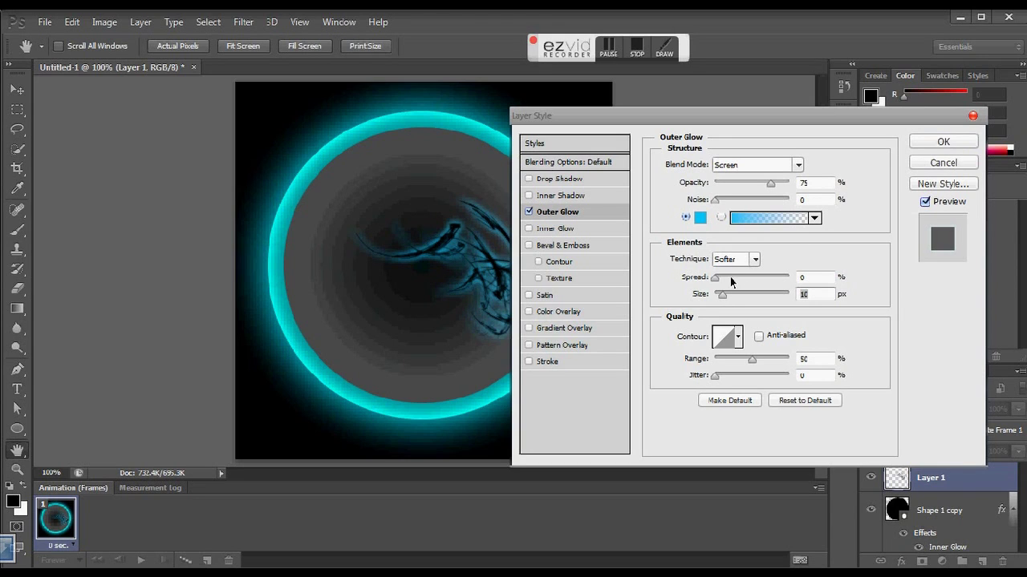
{"action": "type", "text": "16"}
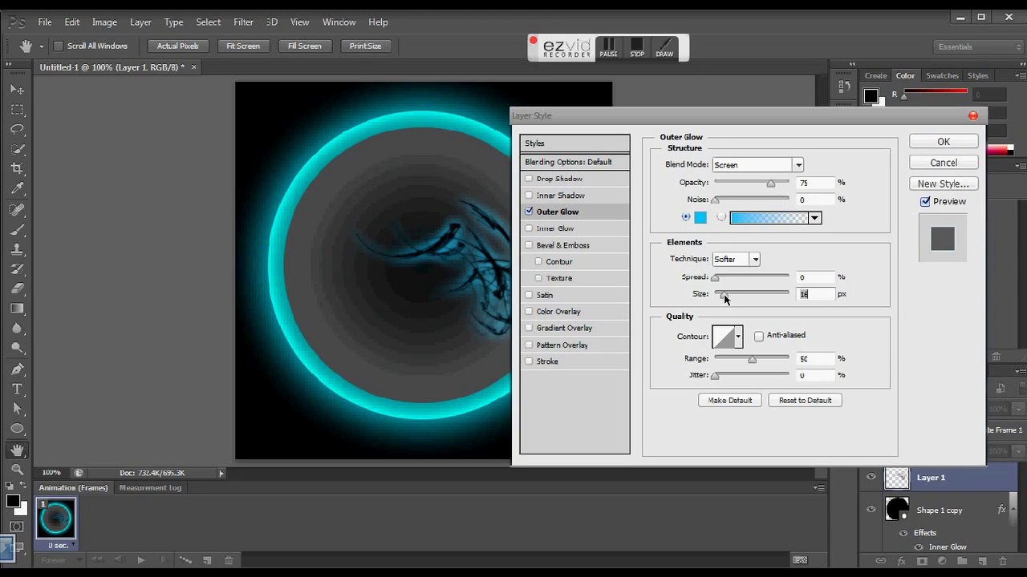
{"action": "type", "text": "8"}
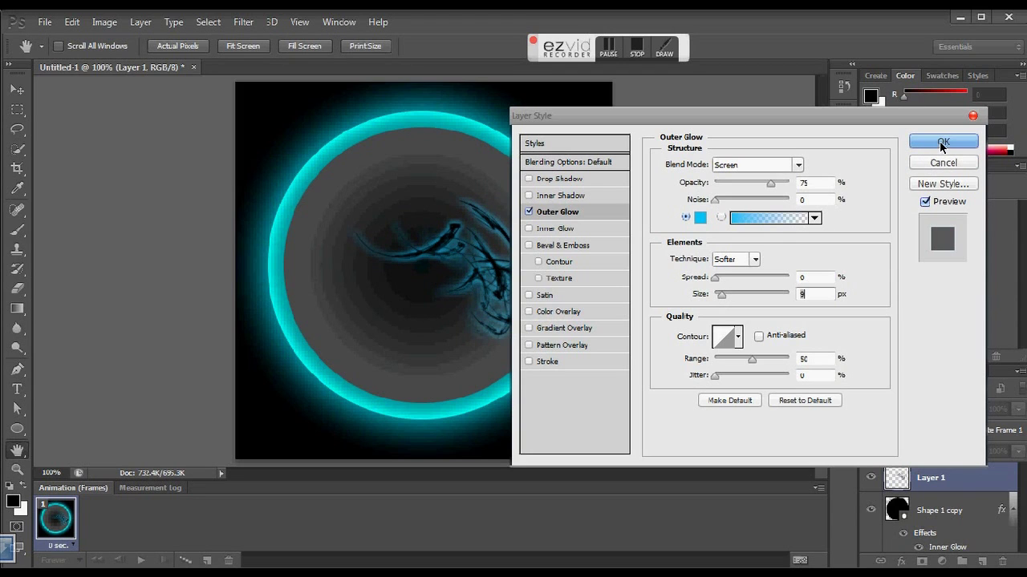
{"action": "left_click", "coordinate": [942, 143]}
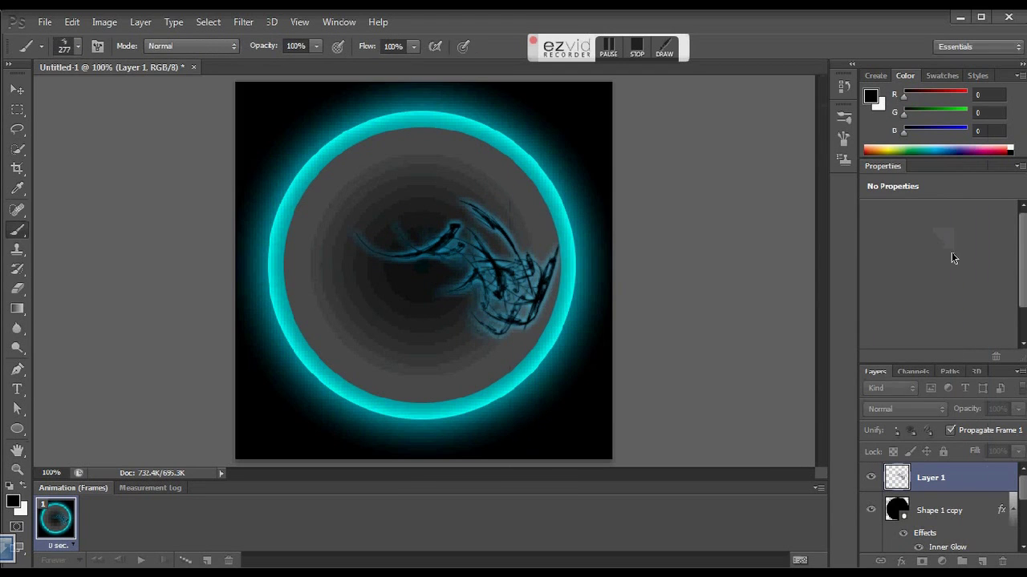
{"action": "right_click", "coordinate": [932, 480]}
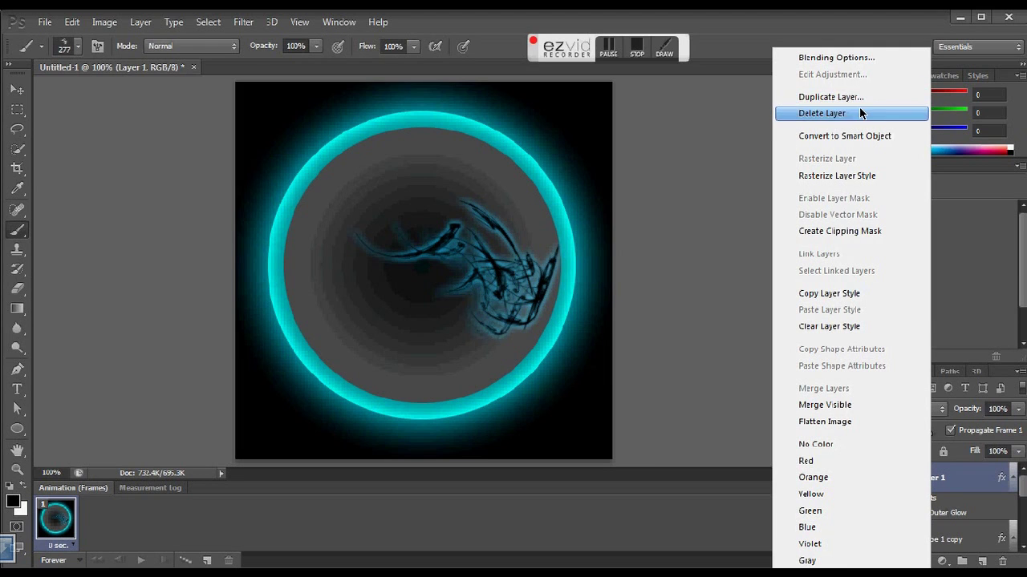
{"action": "left_click", "coordinate": [831, 97]}
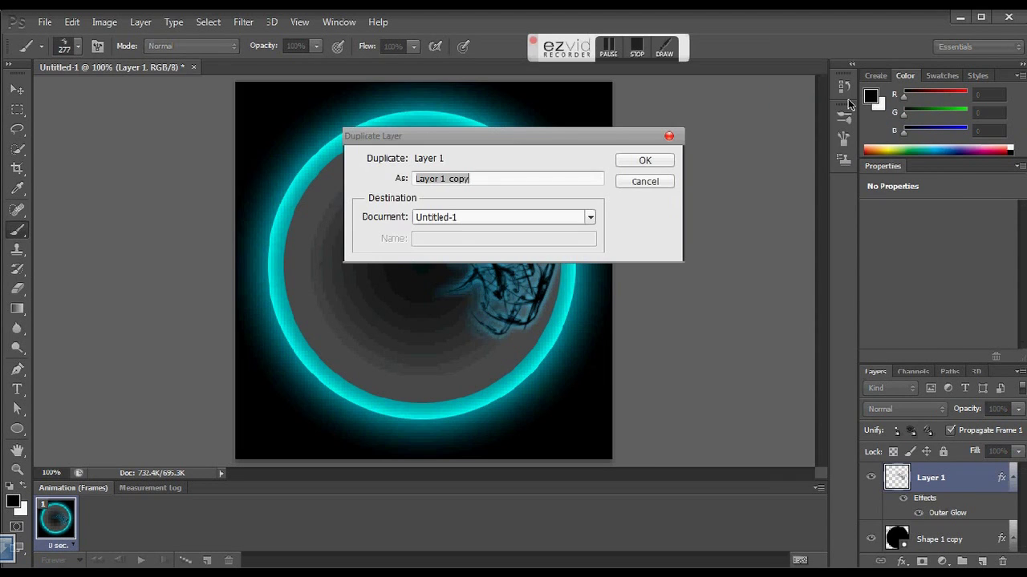
{"action": "left_click", "coordinate": [662, 160]}
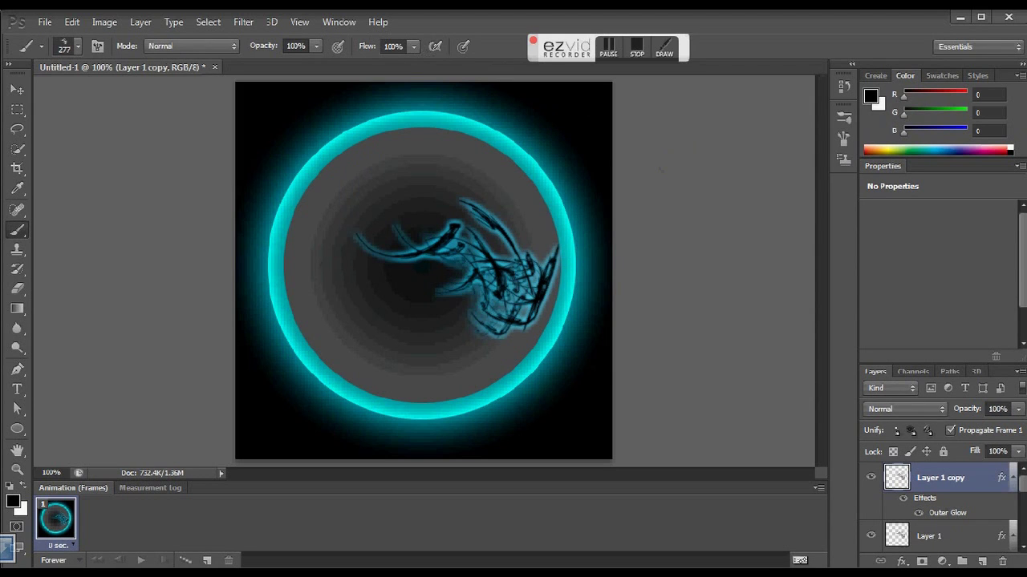
{"action": "left_click", "coordinate": [97, 46]}
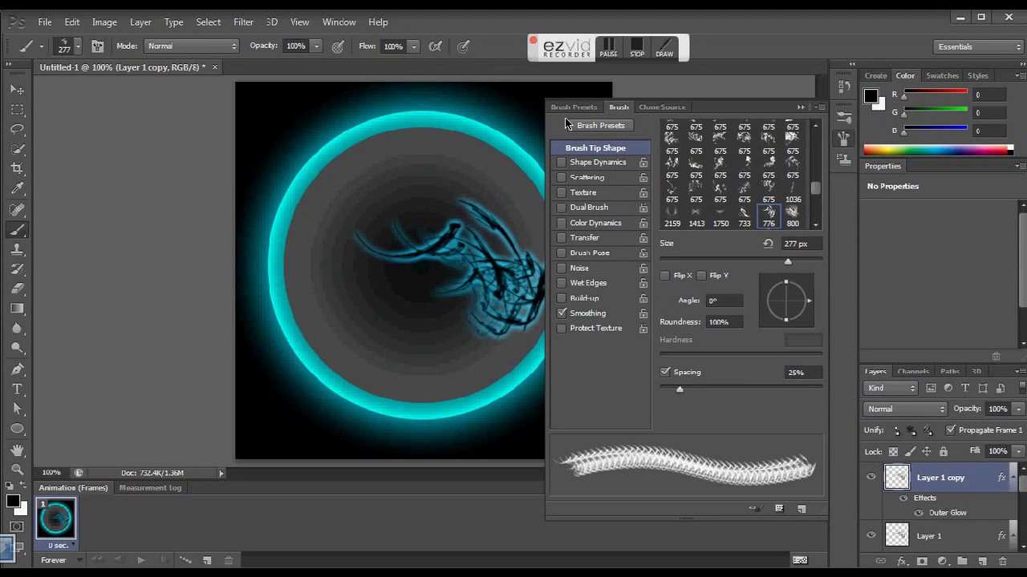
{"action": "left_click", "coordinate": [666, 276]}
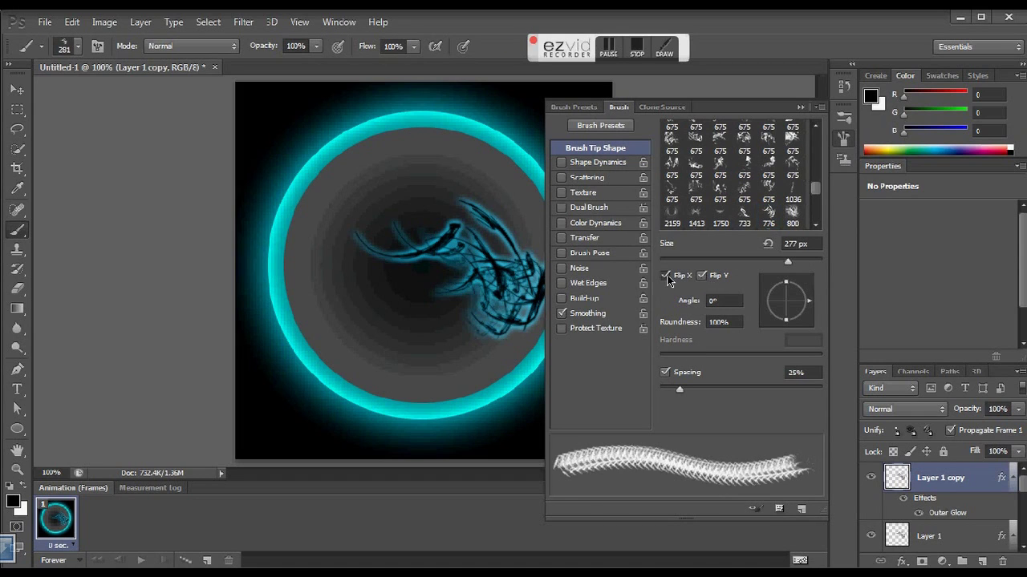
{"action": "left_click", "coordinate": [702, 278]}
{"action": "left_click", "coordinate": [768, 215]}
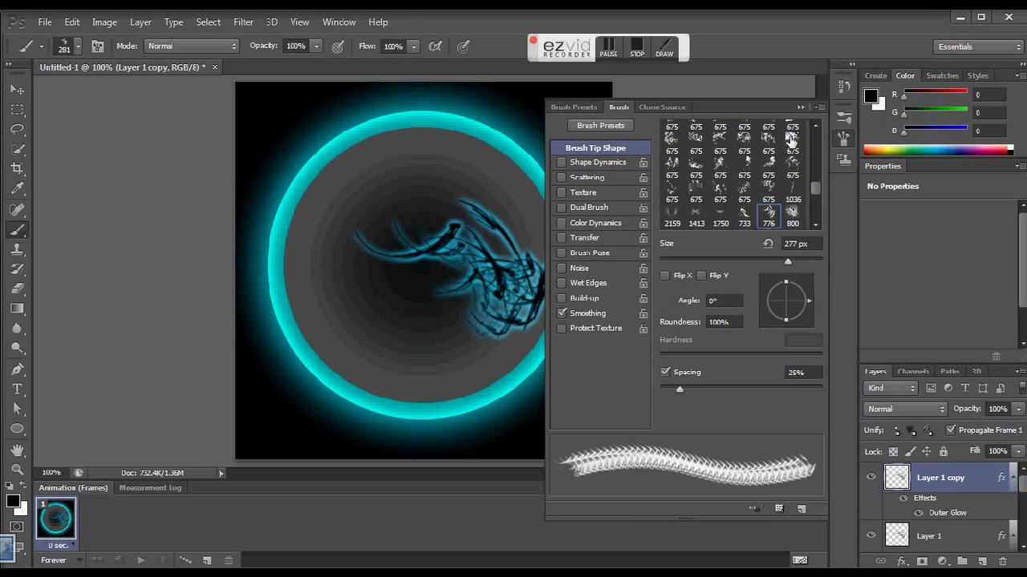
{"action": "left_click", "coordinate": [801, 108]}
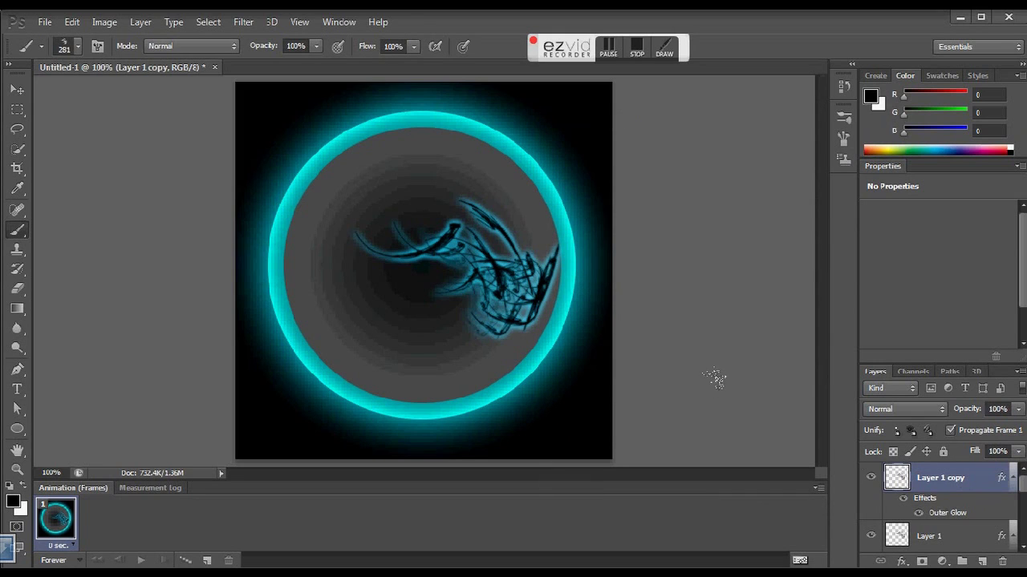
{"action": "left_click", "coordinate": [74, 22]}
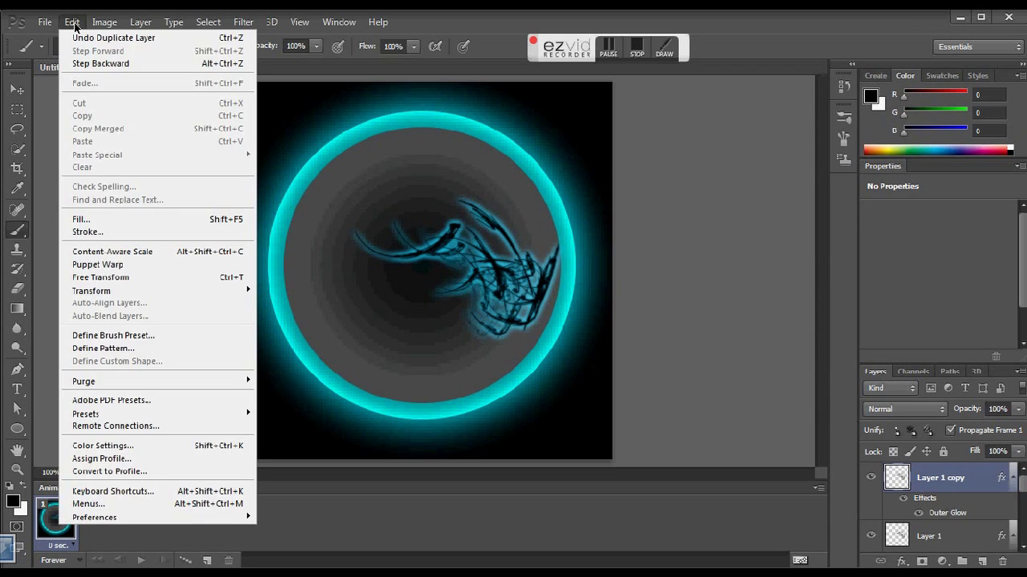
{"action": "left_click", "coordinate": [81, 38]}
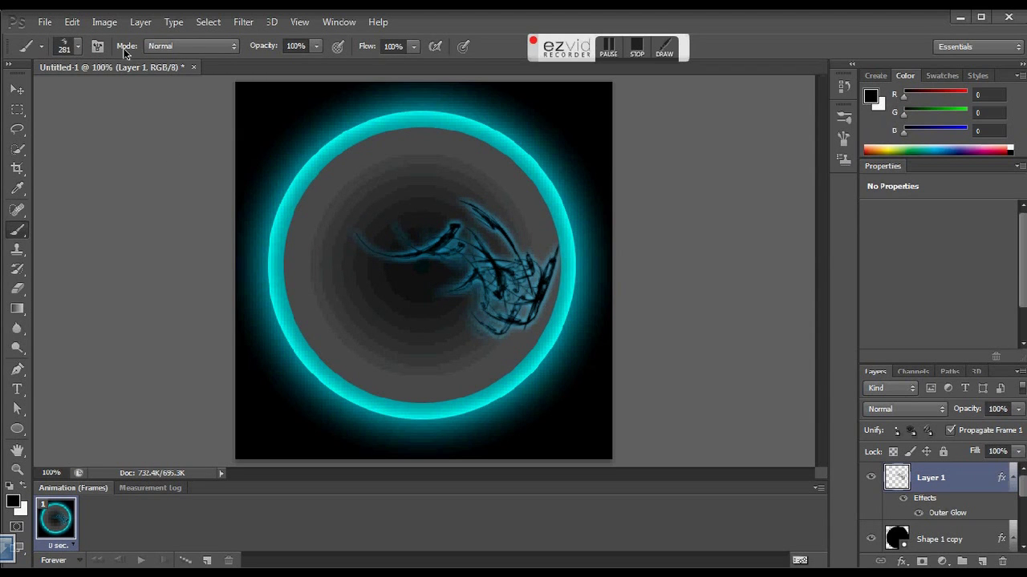
Flip the 281 px abstract brush tip horizontally and stamp it on Layer 1, mirroring the design on the grey circle's left half
{"action": "left_click", "coordinate": [97, 46]}
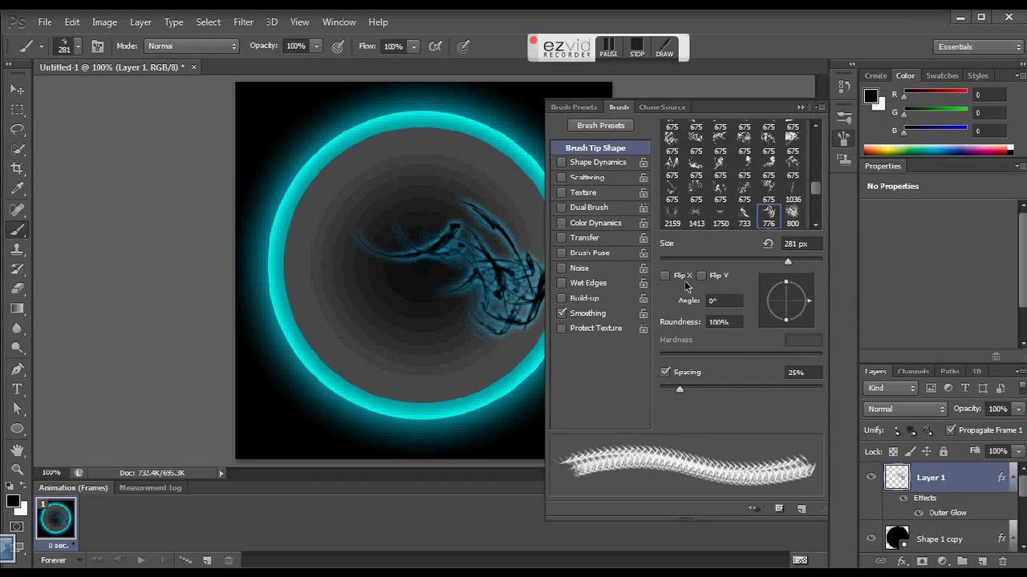
{"action": "left_click", "coordinate": [672, 277]}
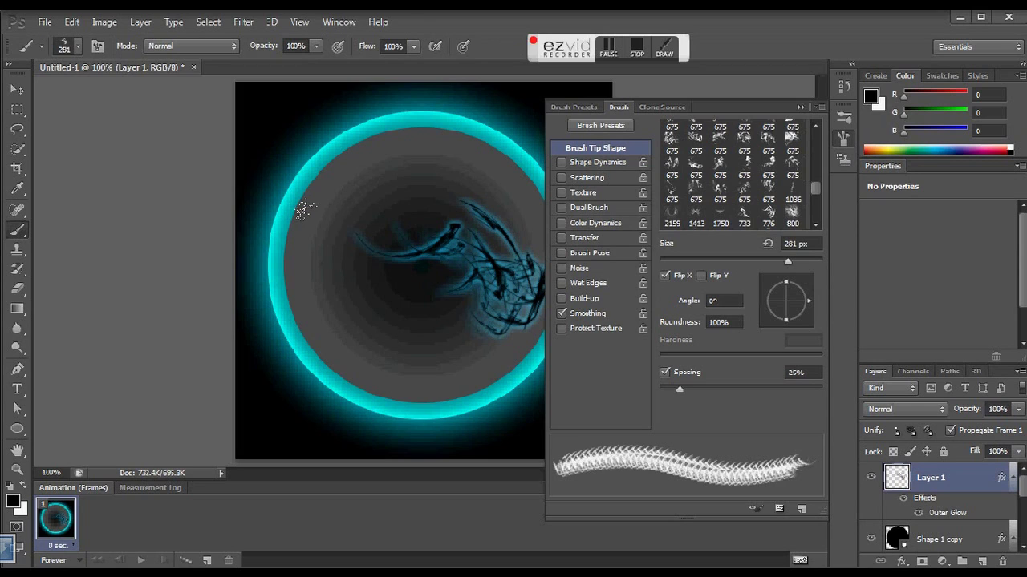
{"action": "left_click", "coordinate": [800, 108]}
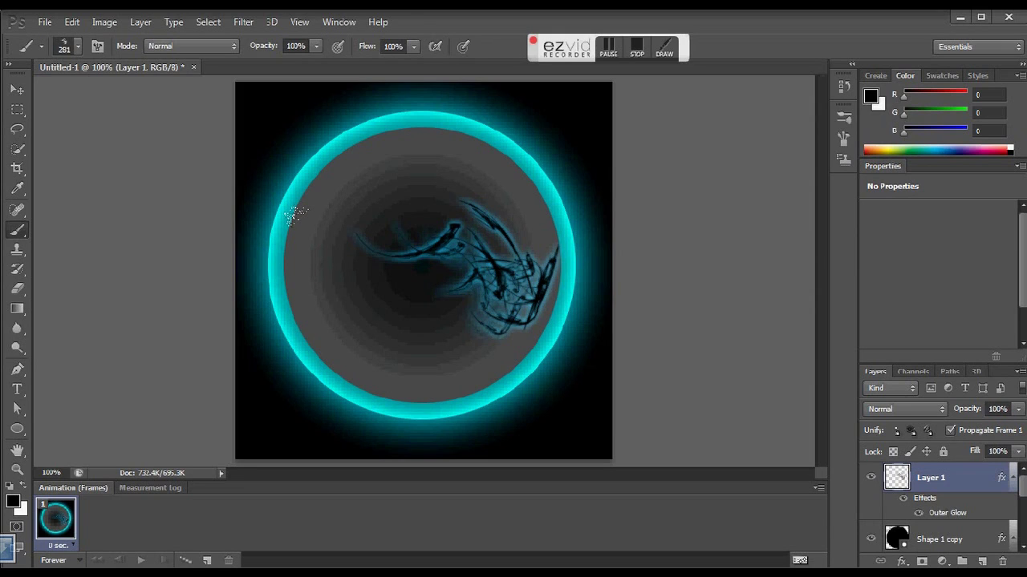
{"action": "key", "text": "F2"}
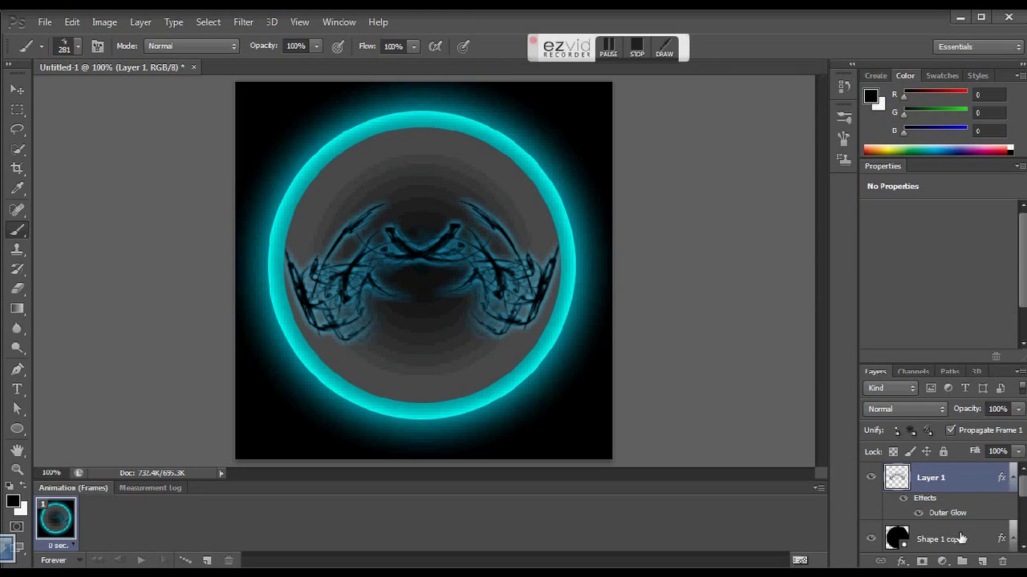
Create a new layer and place it between Layer 1 and Shape 1 copy
{"action": "left_click", "coordinate": [980, 563]}
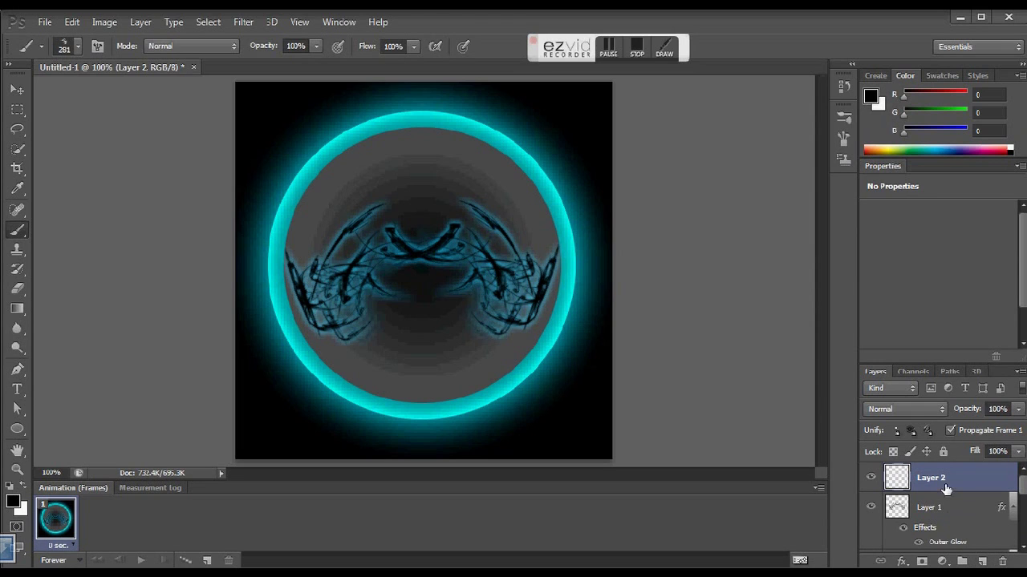
{"action": "left_click_drag", "start_coordinate": [946, 478], "coordinate": [937, 513]}
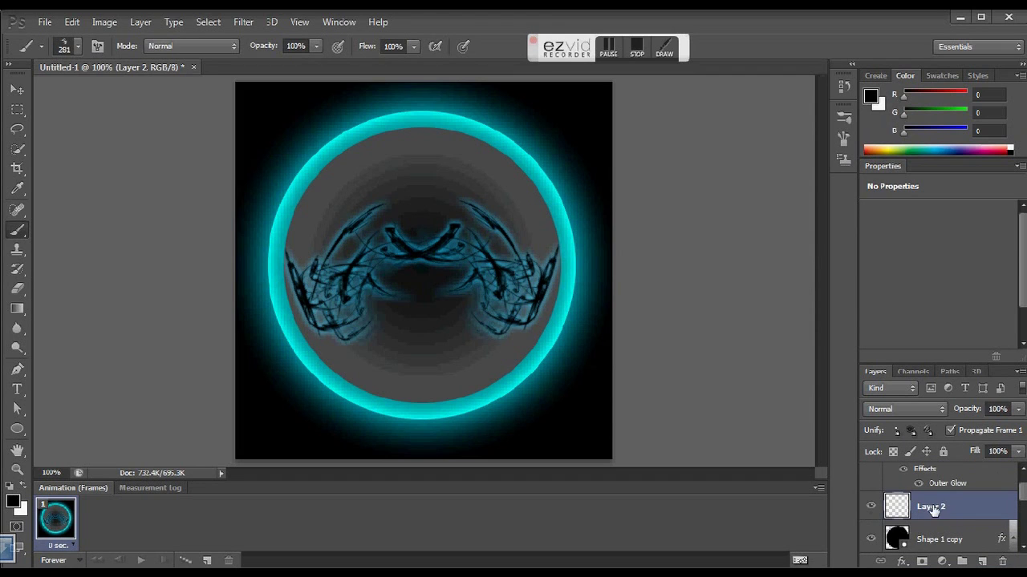
Choose the 2069 px starburst tip with radiating streaks for the Brush tool and set its size to 422 px
{"action": "right_click", "coordinate": [297, 142]}
{"action": "mouse_move", "coordinate": [566, 367]}
{"action": "left_mouse_down"}
{"action": "mouse_move", "coordinate": [563, 380]}
{"action": "mouse_move", "coordinate": [571, 337]}
{"action": "left_mouse_up"}
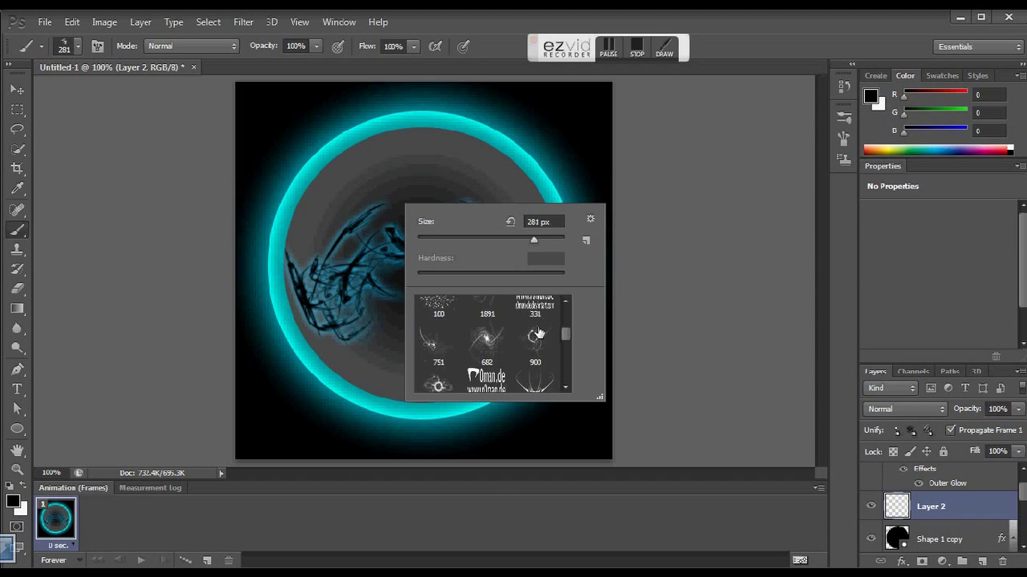
{"action": "scroll", "coordinate": [539, 332], "scroll_direction": "down", "scroll_amount": 5}
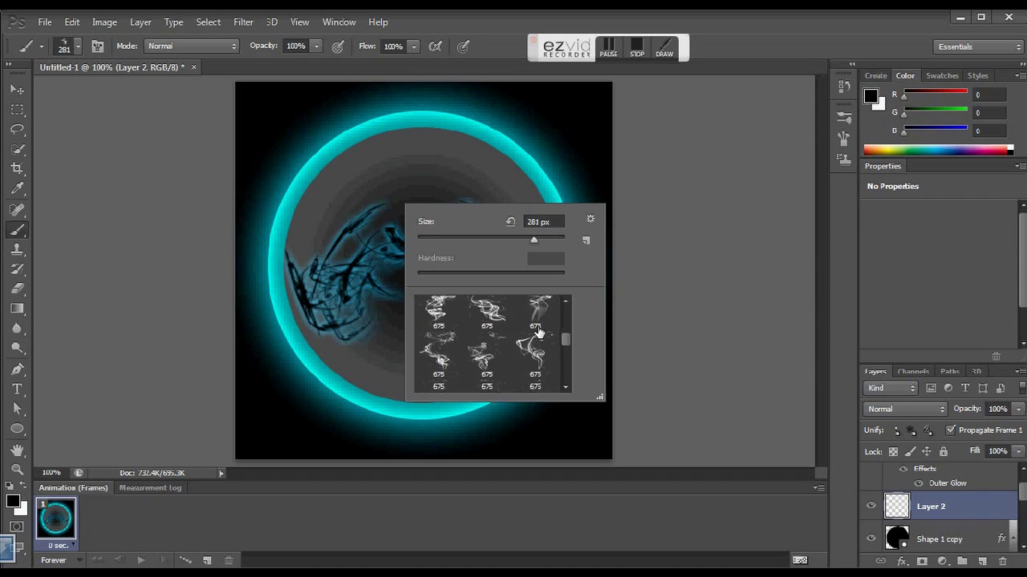
{"action": "scroll", "coordinate": [544, 350], "scroll_direction": "down", "scroll_amount": 4}
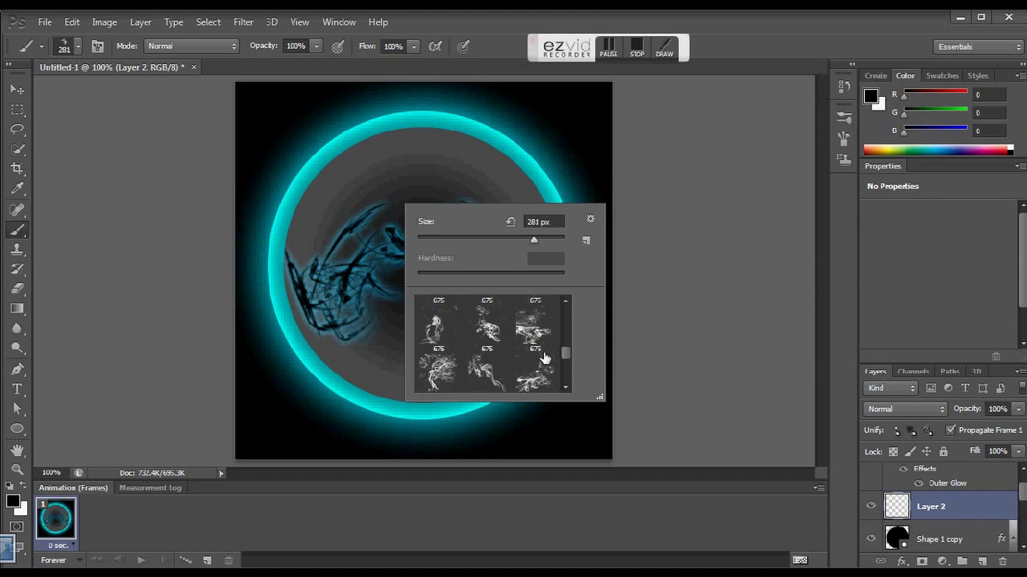
{"action": "scroll", "coordinate": [545, 349], "scroll_direction": "down", "scroll_amount": 3}
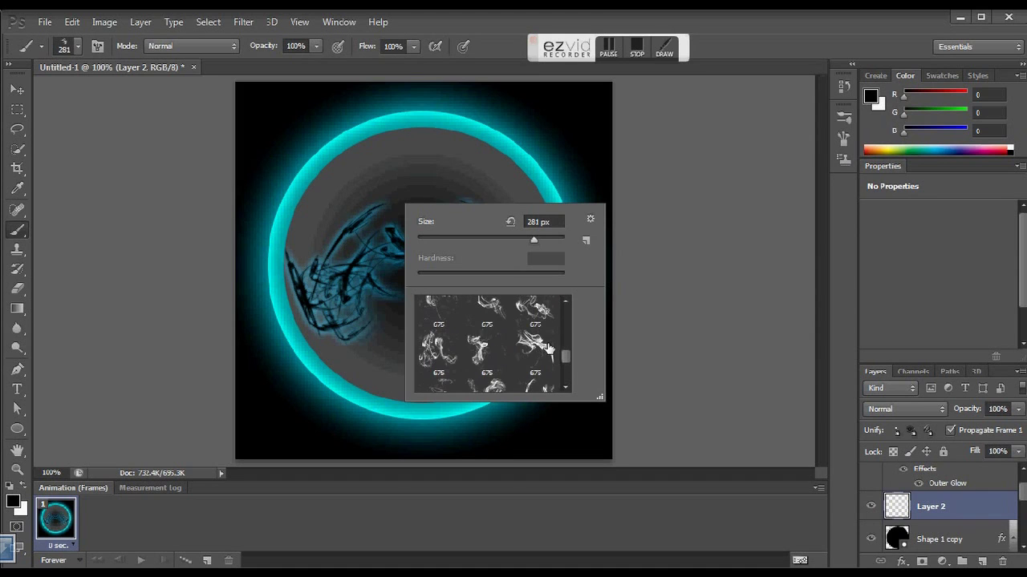
{"action": "scroll", "coordinate": [566, 361], "scroll_direction": "down", "scroll_amount": 6}
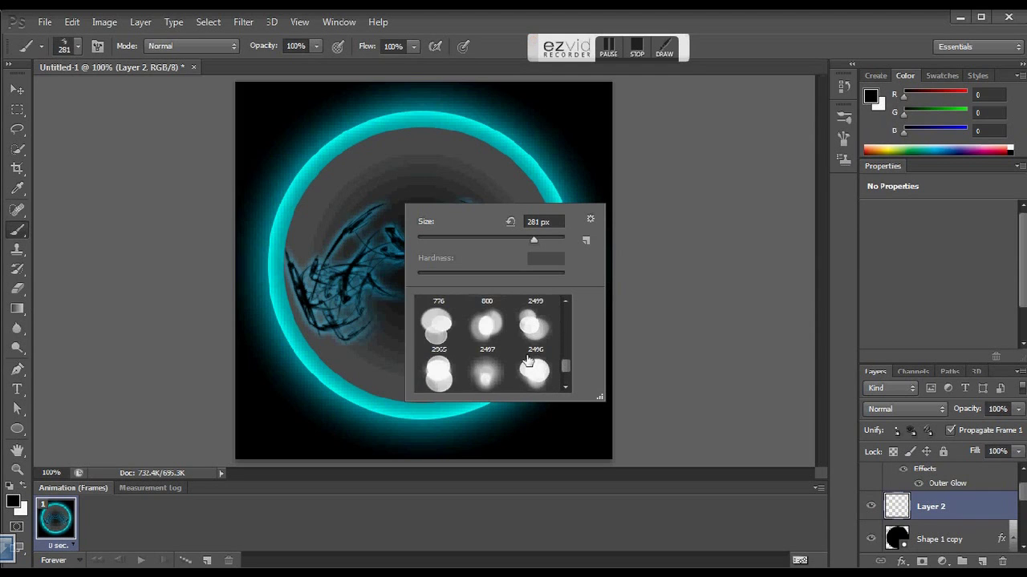
{"action": "scroll", "coordinate": [543, 334], "scroll_direction": "down", "scroll_amount": 4}
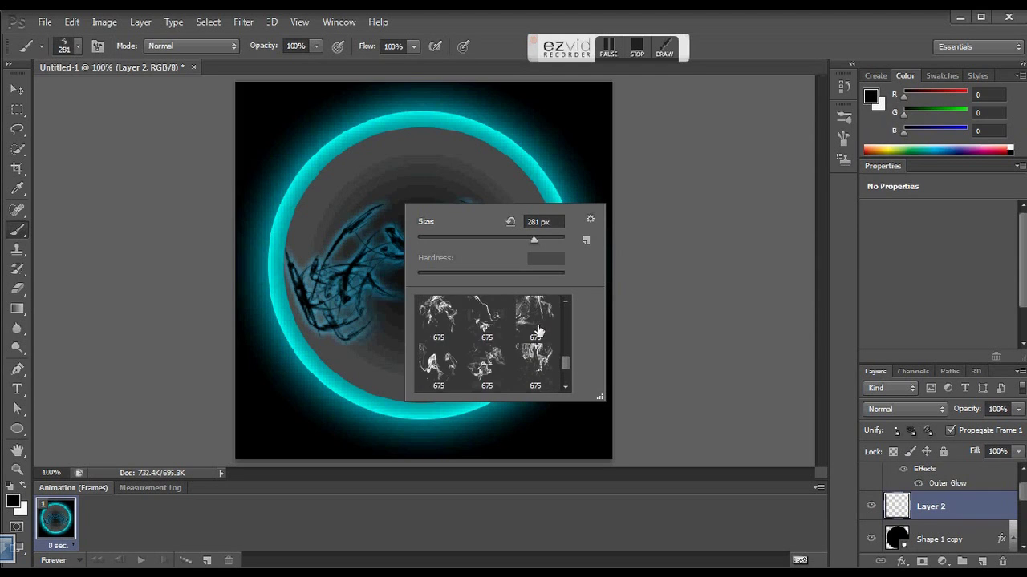
{"action": "scroll", "coordinate": [543, 334], "scroll_direction": "down", "scroll_amount": 5}
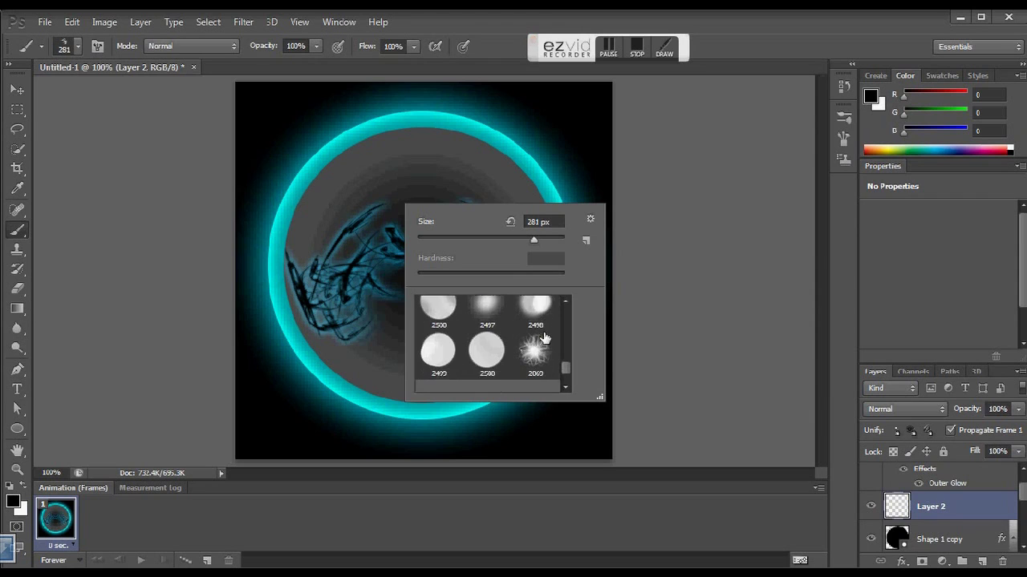
{"action": "left_click", "coordinate": [535, 346]}
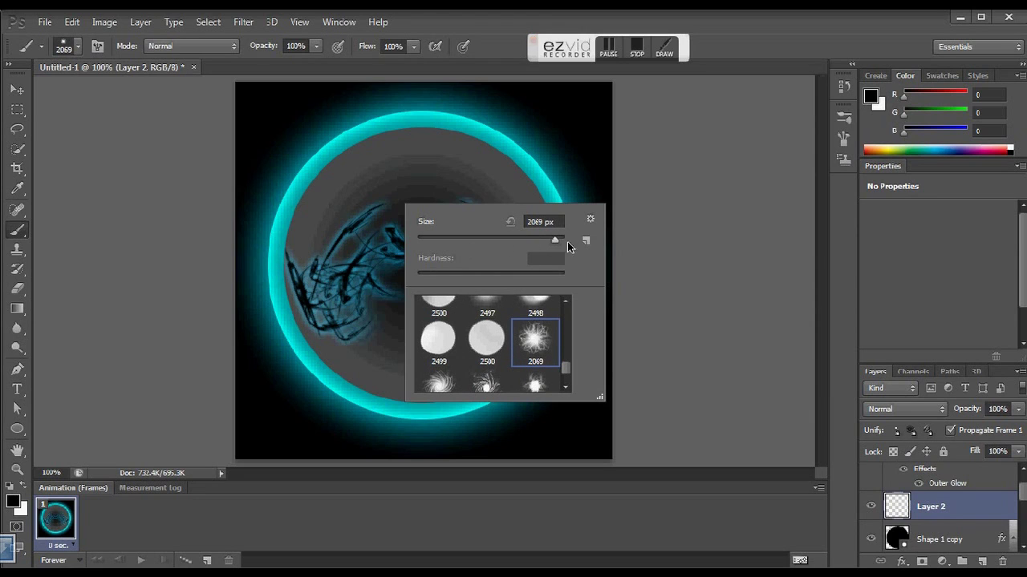
{"action": "left_click_drag", "start_coordinate": [555, 240], "coordinate": [536, 241]}
{"action": "left_click_drag", "start_coordinate": [543, 241], "coordinate": [545, 241]}
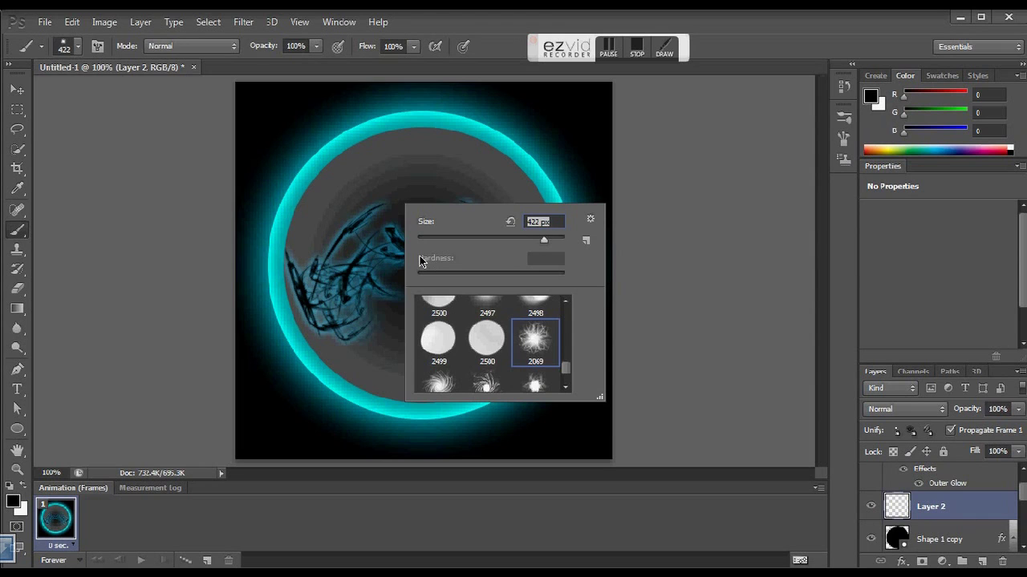
{"action": "left_click", "coordinate": [882, 254]}
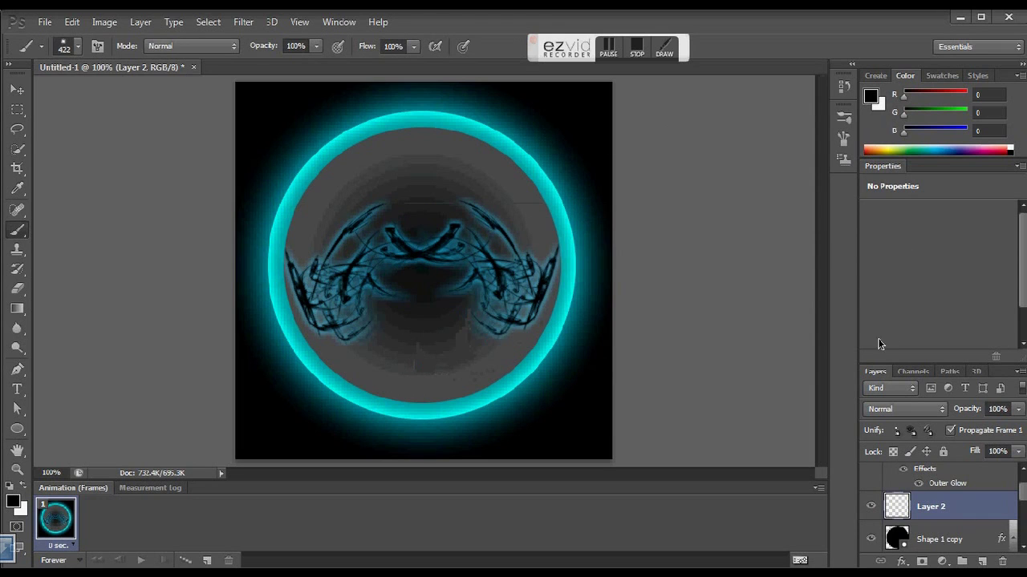
Stamp the 422 px starburst in black on Layer 2, centred over the grey circle
{"action": "left_click", "coordinate": [314, 154]}
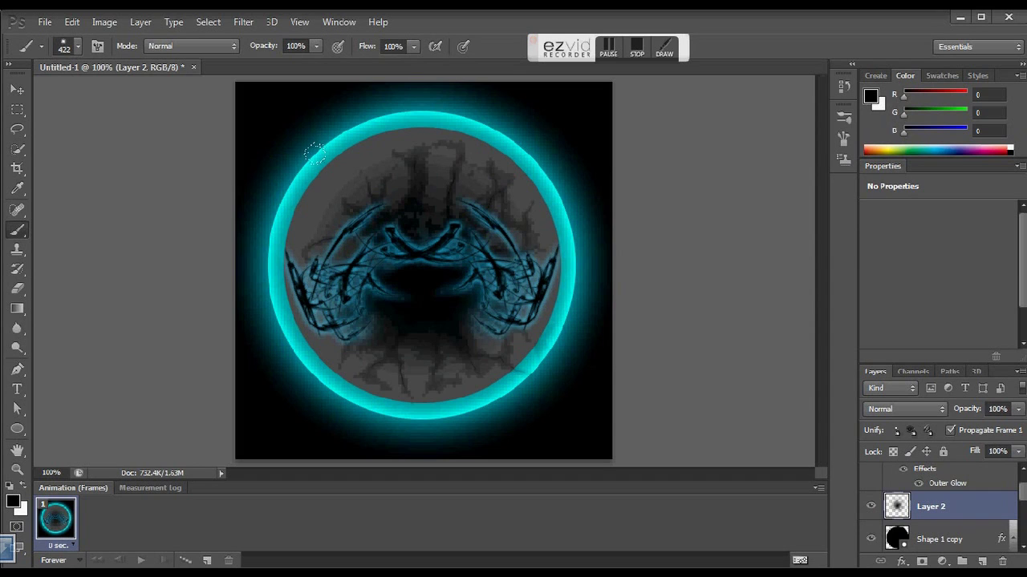
{"action": "left_click", "coordinate": [313, 153]}
{"action": "left_click", "coordinate": [312, 152]}
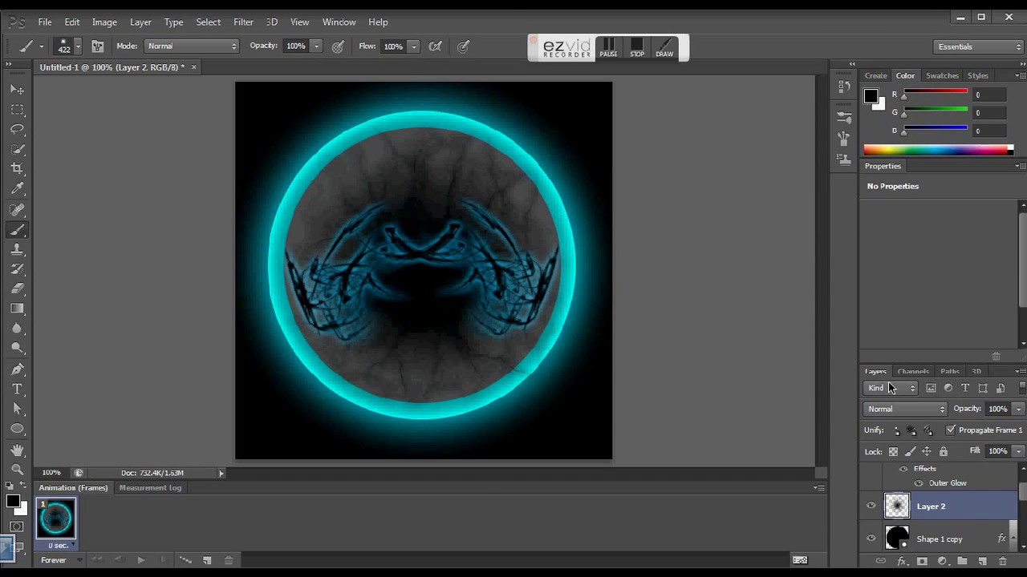
Add an Outer Glow to Layer 2 in magenta #fa03ce with a size of 180 px
{"action": "right_click", "coordinate": [924, 502]}
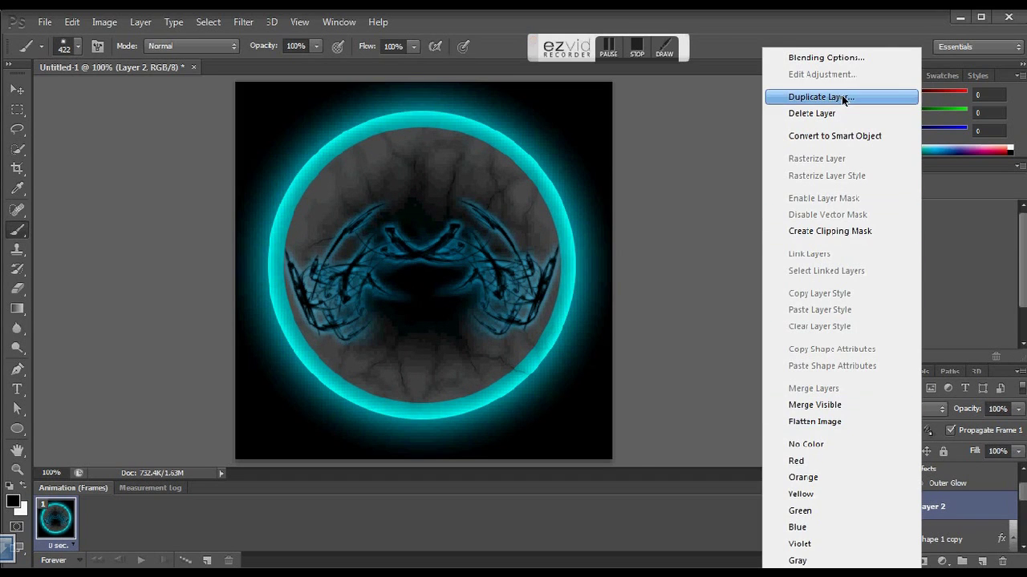
{"action": "left_click", "coordinate": [822, 61]}
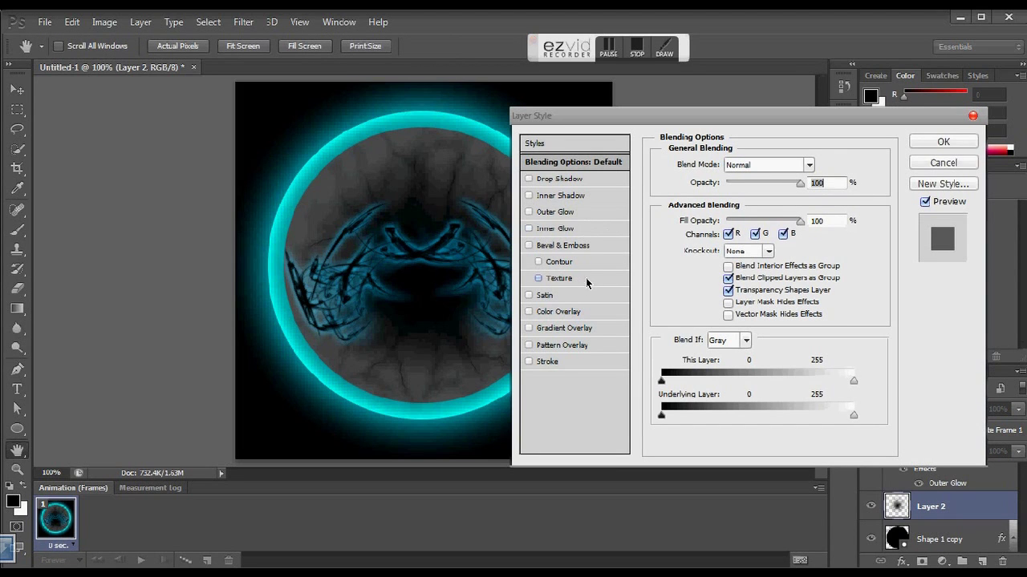
{"action": "left_click", "coordinate": [559, 215]}
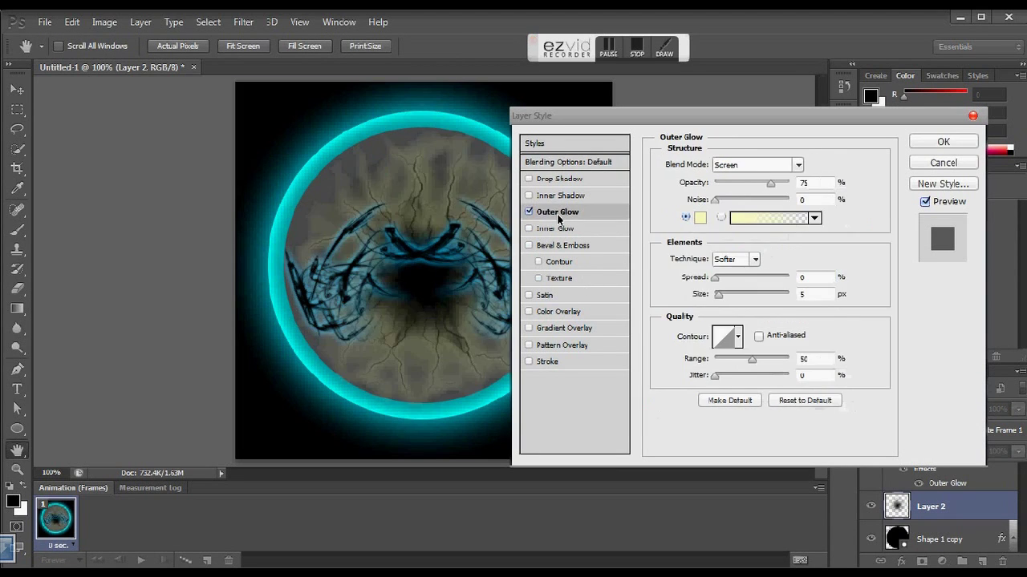
{"action": "left_click", "coordinate": [699, 218]}
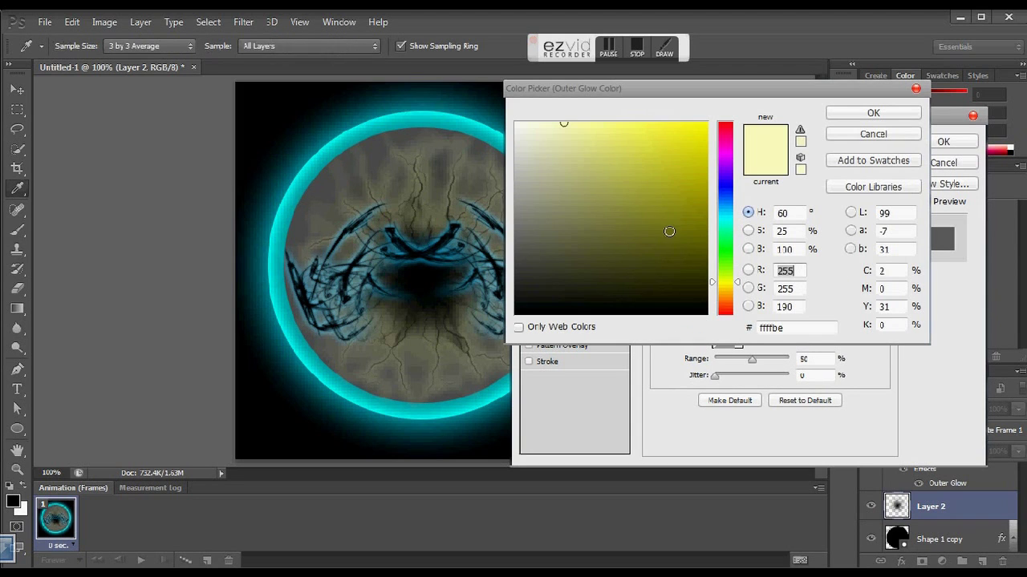
{"action": "left_click", "coordinate": [730, 150]}
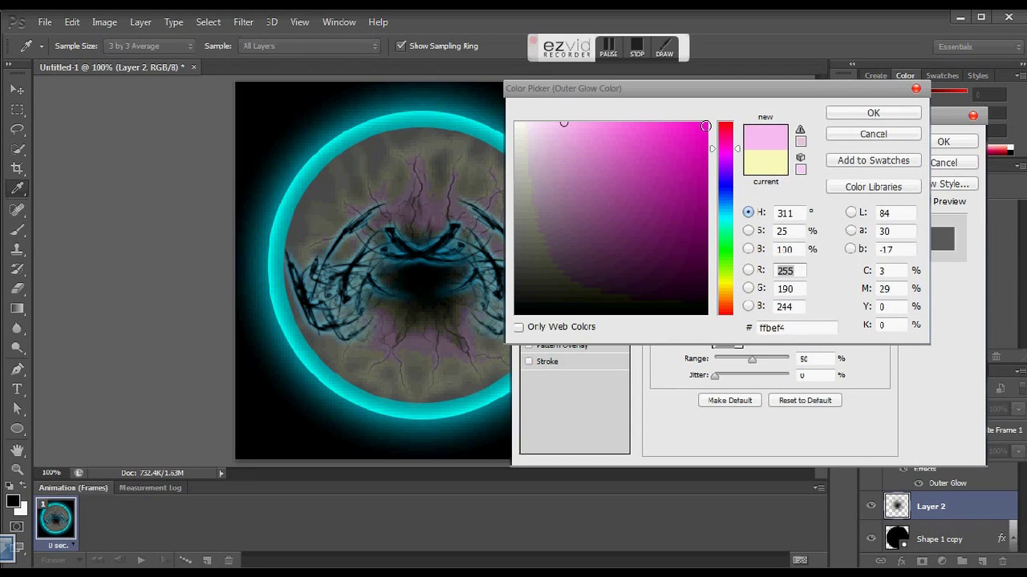
{"action": "left_click", "coordinate": [704, 126]}
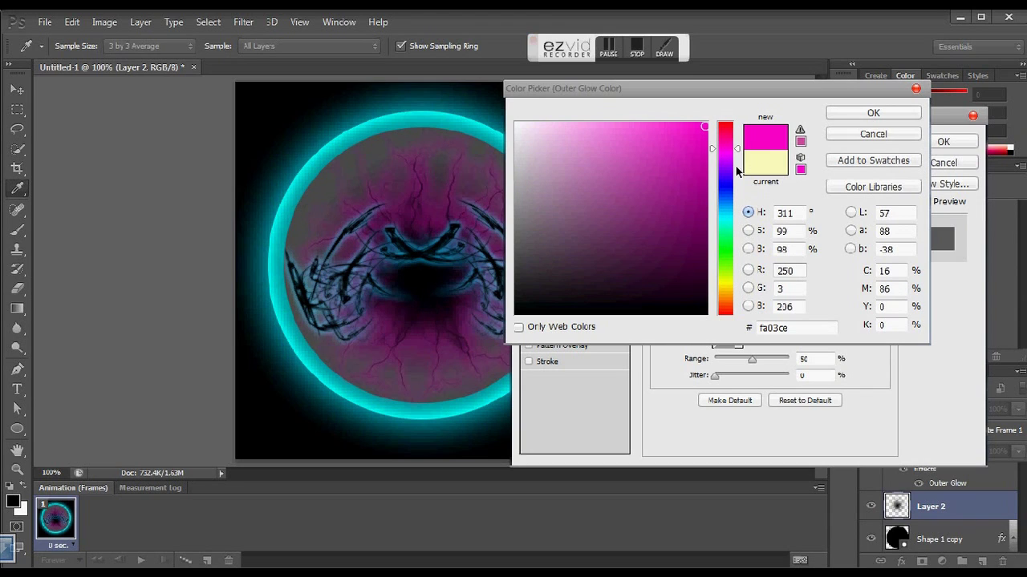
{"action": "left_click", "coordinate": [876, 114]}
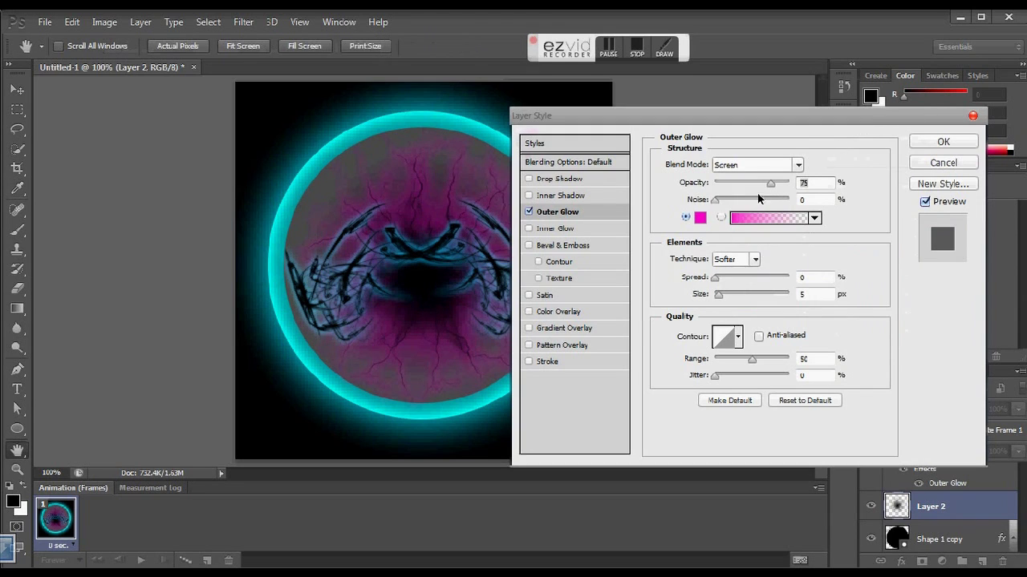
{"action": "left_click_drag", "start_coordinate": [713, 298], "coordinate": [770, 298]}
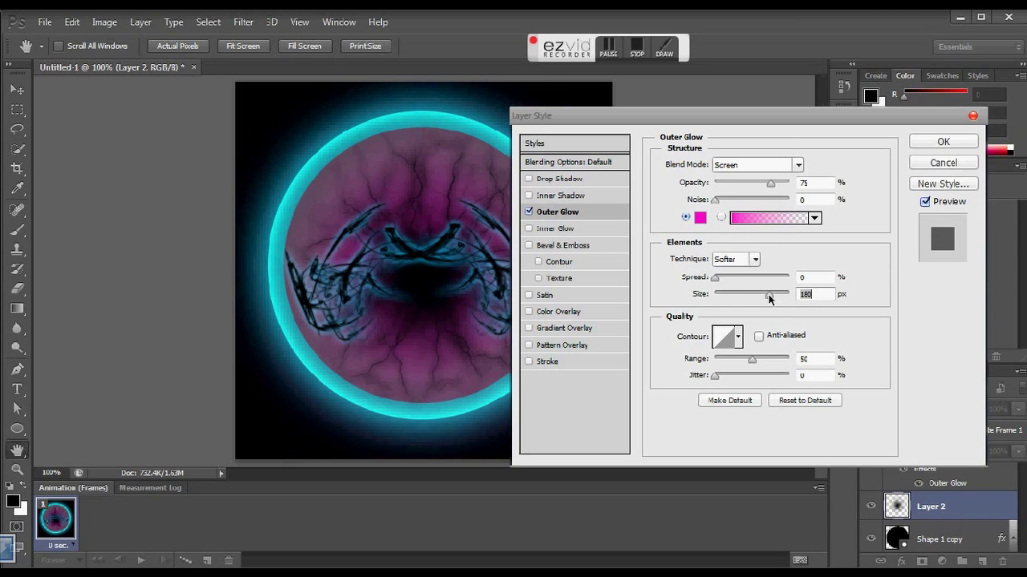
{"action": "left_click", "coordinate": [926, 141]}
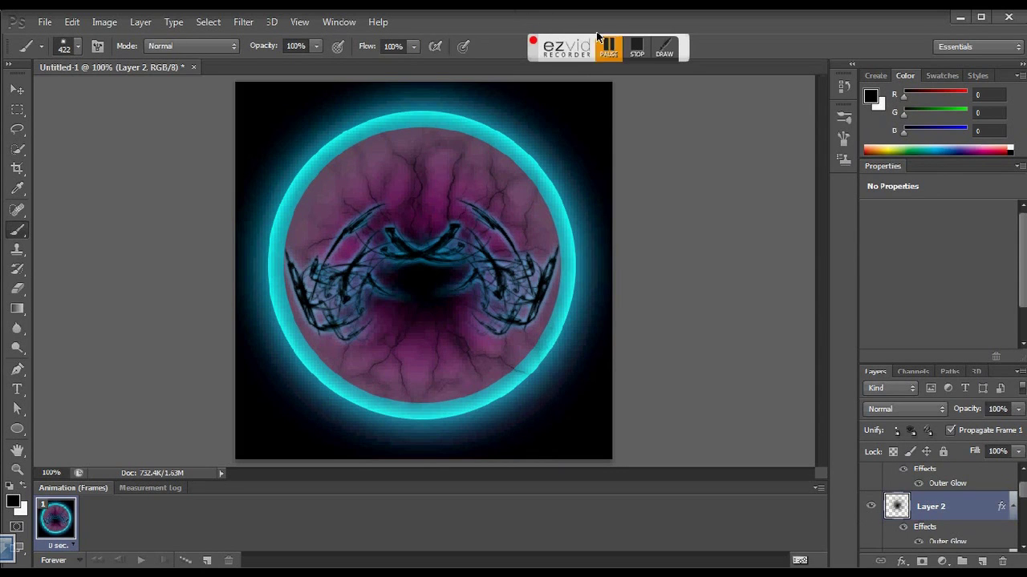
{"action": "left_click", "coordinate": [617, 58]}
{"action": "left_click", "coordinate": [609, 48]}
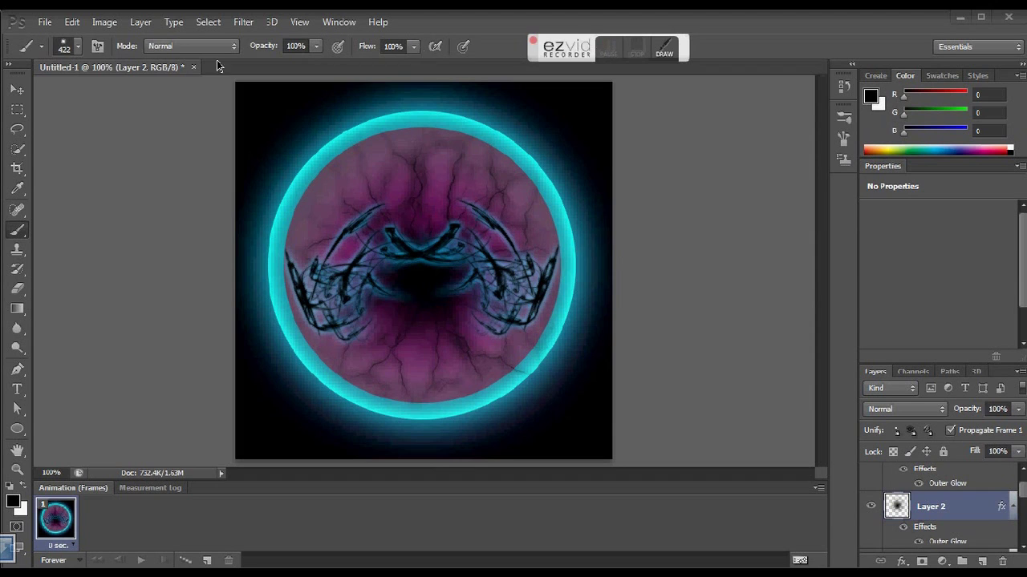
Save a JPEG copy of the artwork to the desktop as "moodinibro emblem" at Maximum quality (12) with the Baseline ("Standard") format
{"action": "left_click", "coordinate": [45, 22]}
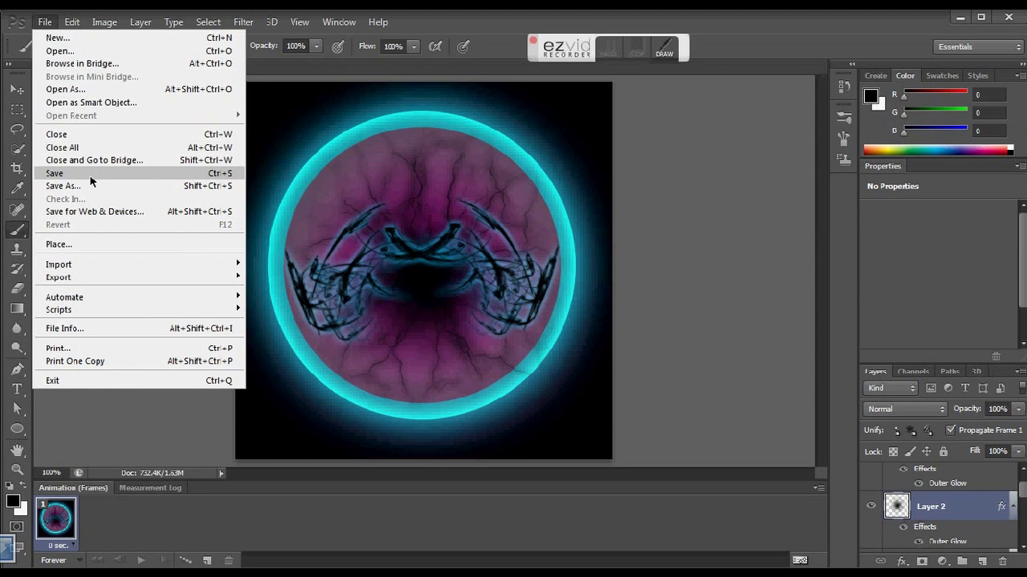
{"action": "left_click", "coordinate": [87, 180]}
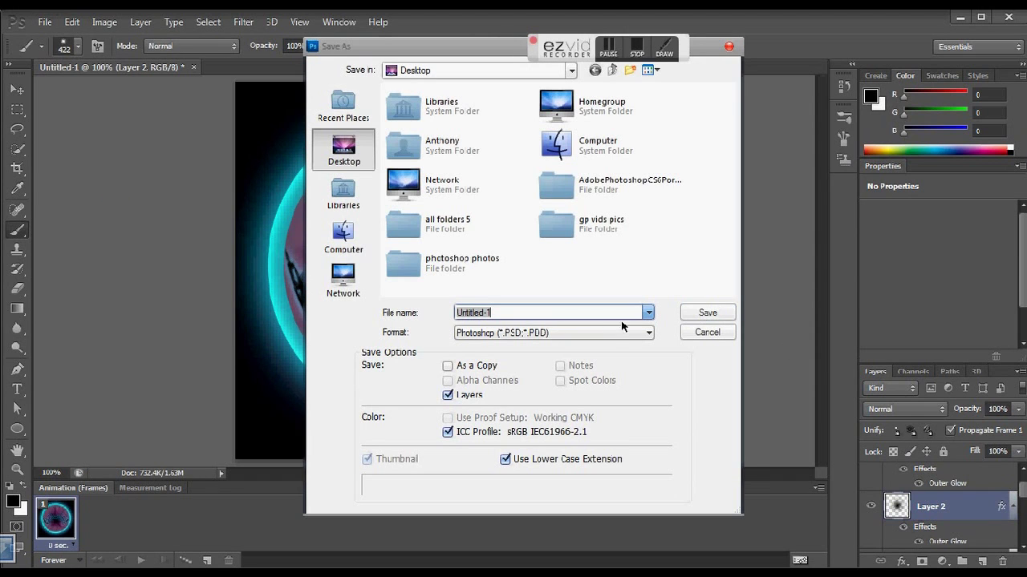
{"action": "left_click", "coordinate": [603, 333]}
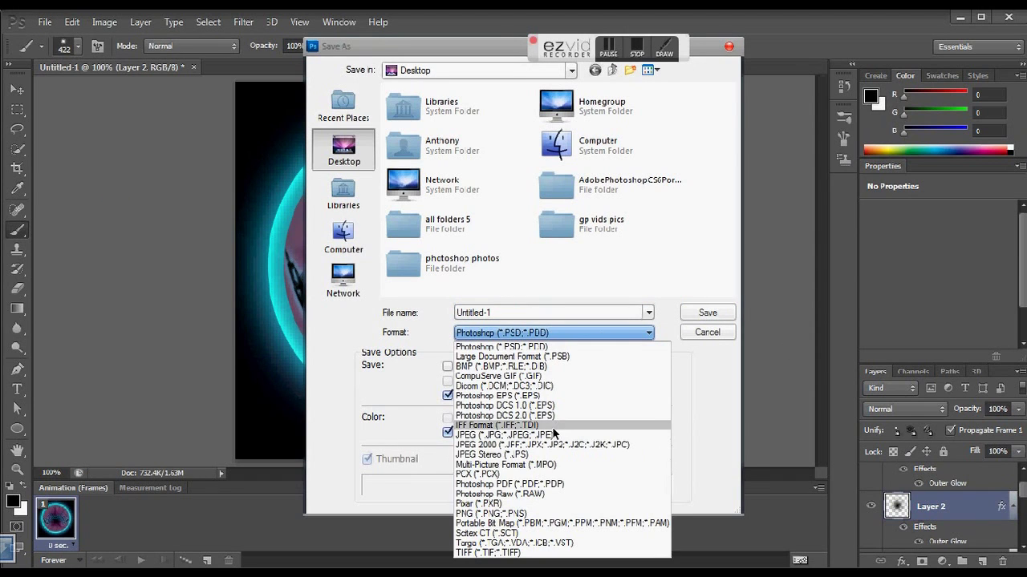
{"action": "left_click", "coordinate": [553, 435]}
{"action": "left_click", "coordinate": [539, 313]}
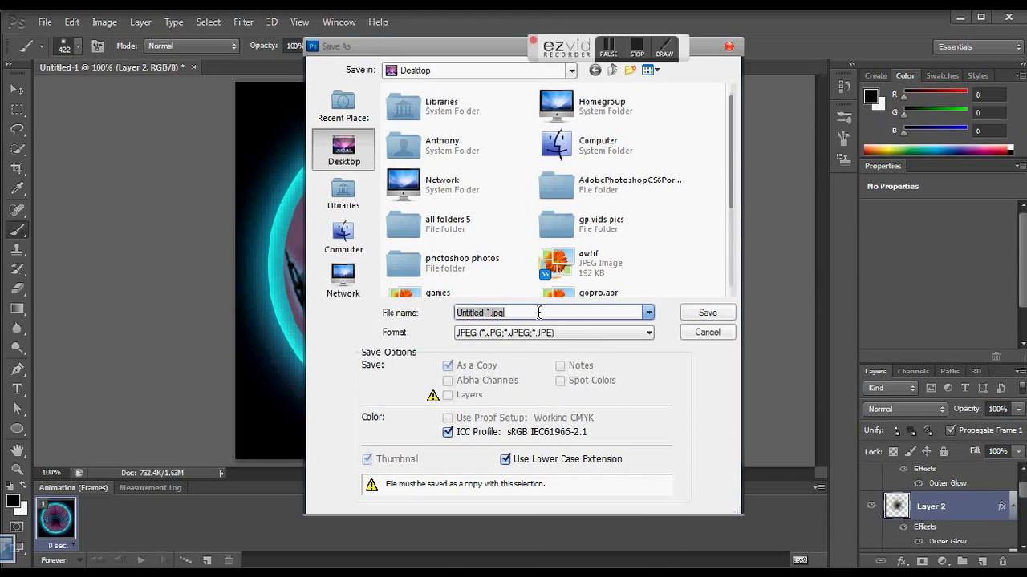
{"action": "type", "text": "moodi"}
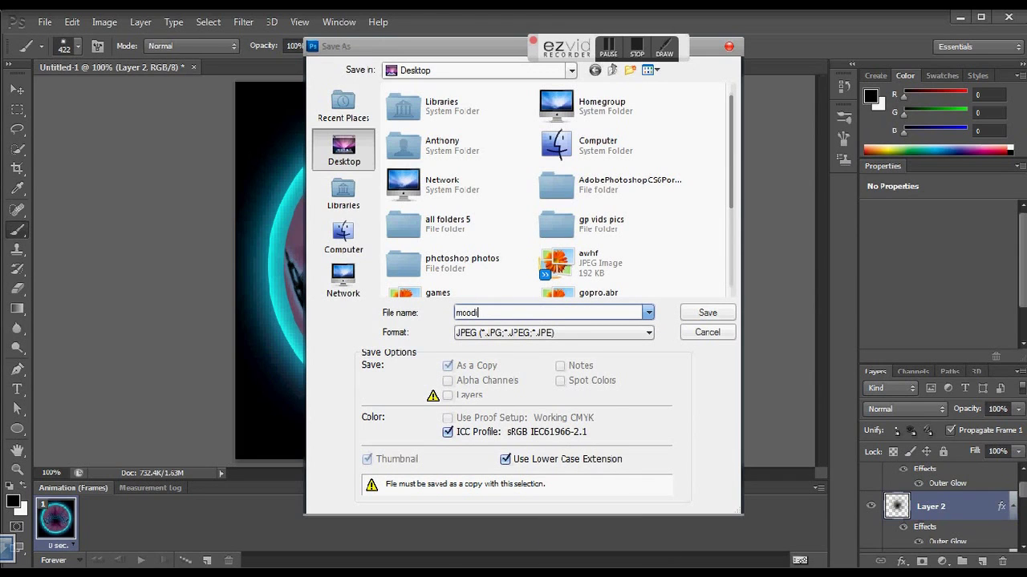
{"action": "type", "text": "nibro emblem"}
{"action": "left_click", "coordinate": [691, 314]}
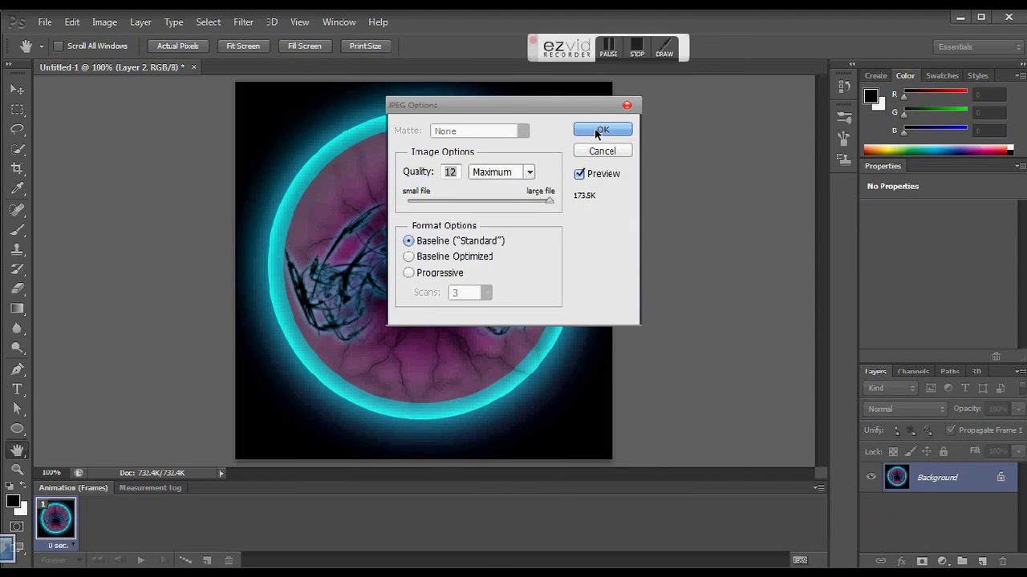
{"action": "key", "text": "Return"}
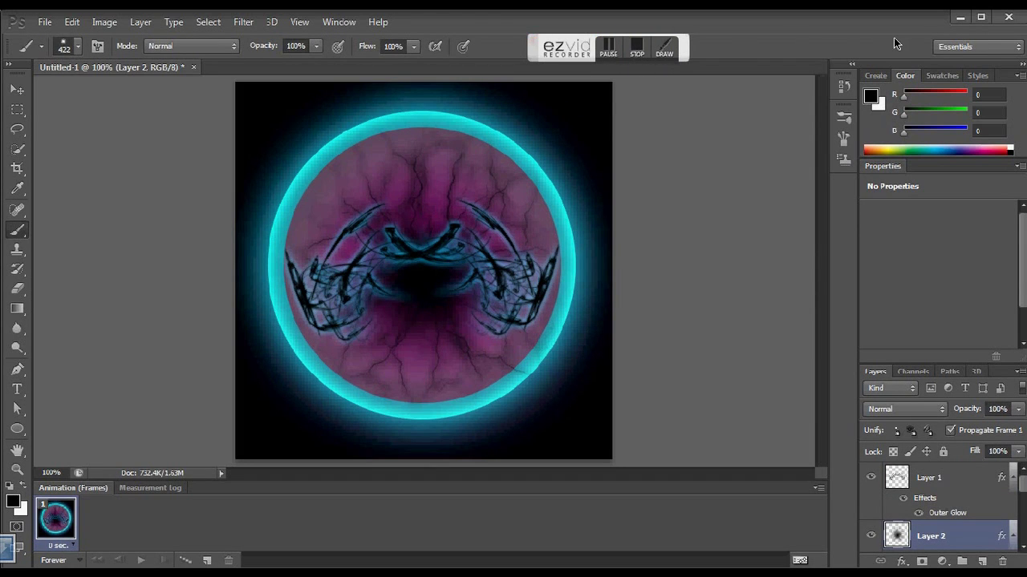
Minimize Photoshop, open the "moodinibro emblem" image from the desktop in Photo Gallery and set it as the desktop background
{"action": "left_click", "coordinate": [960, 17]}
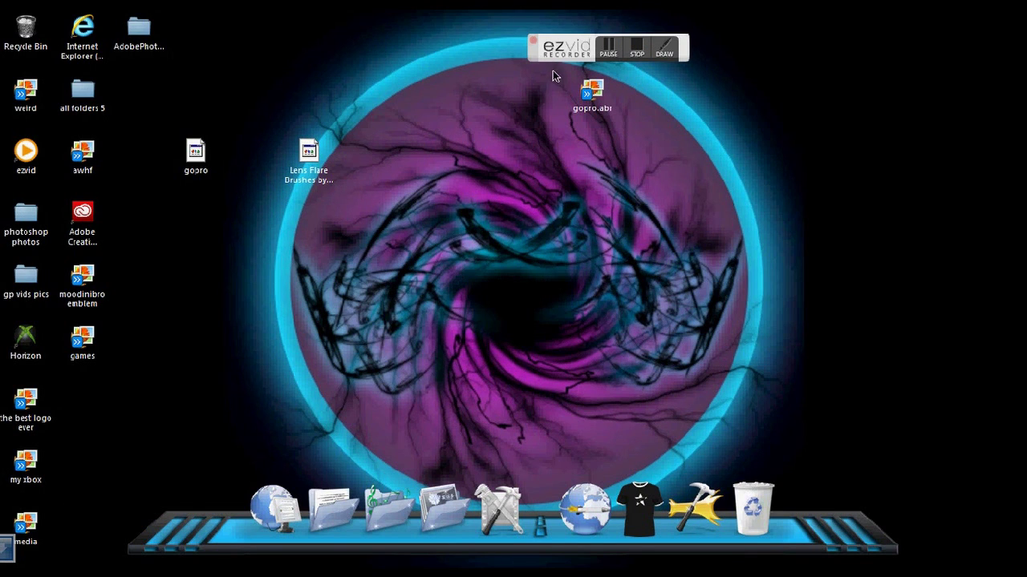
{"action": "double_click", "coordinate": [82, 291]}
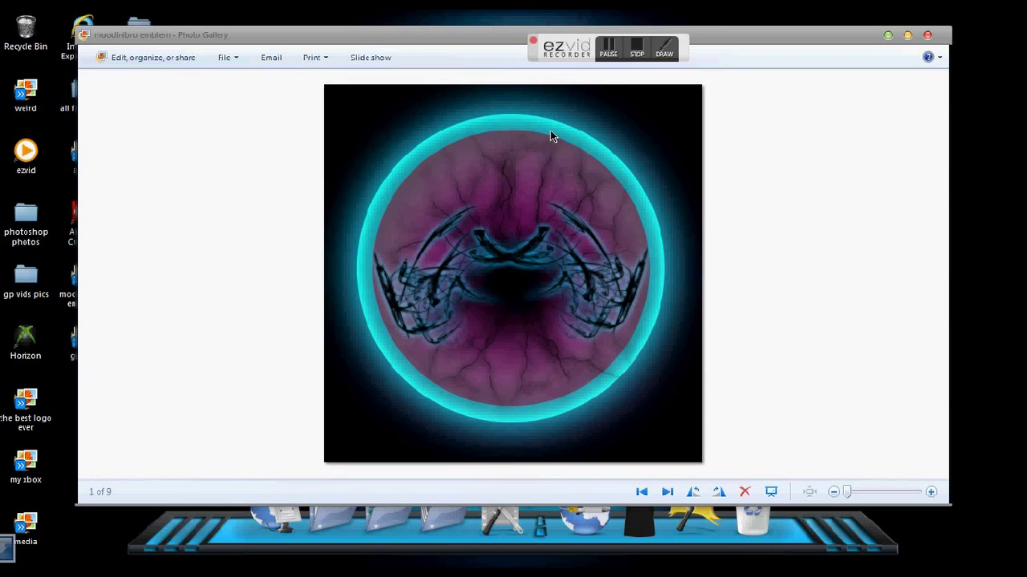
{"action": "right_click", "coordinate": [550, 133]}
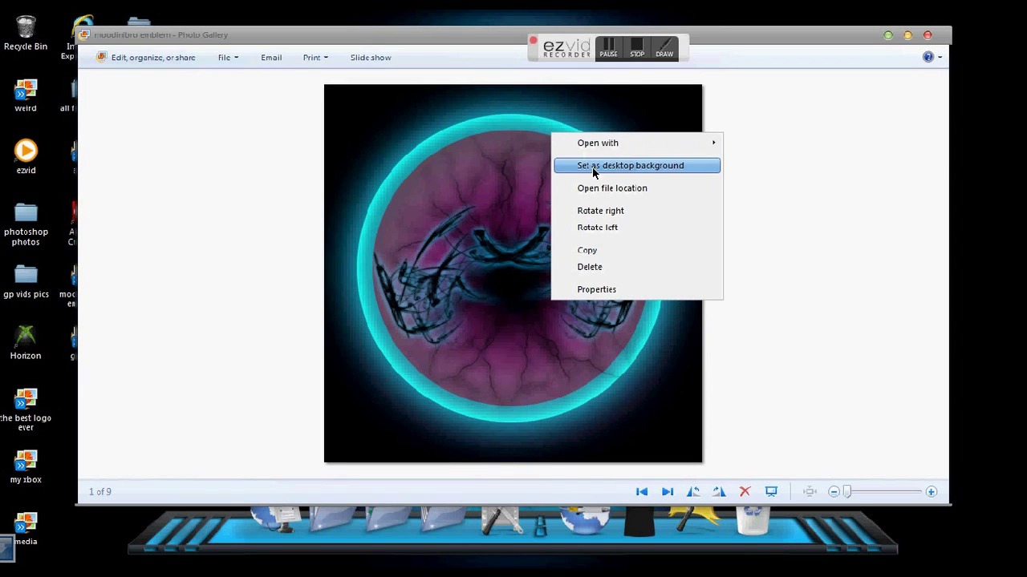
{"action": "left_click", "coordinate": [593, 169]}
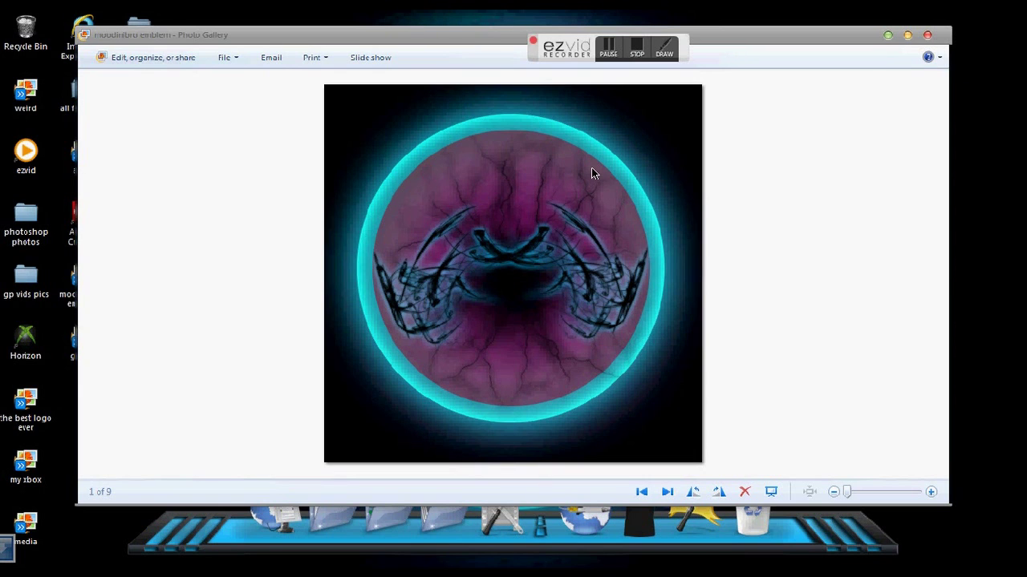